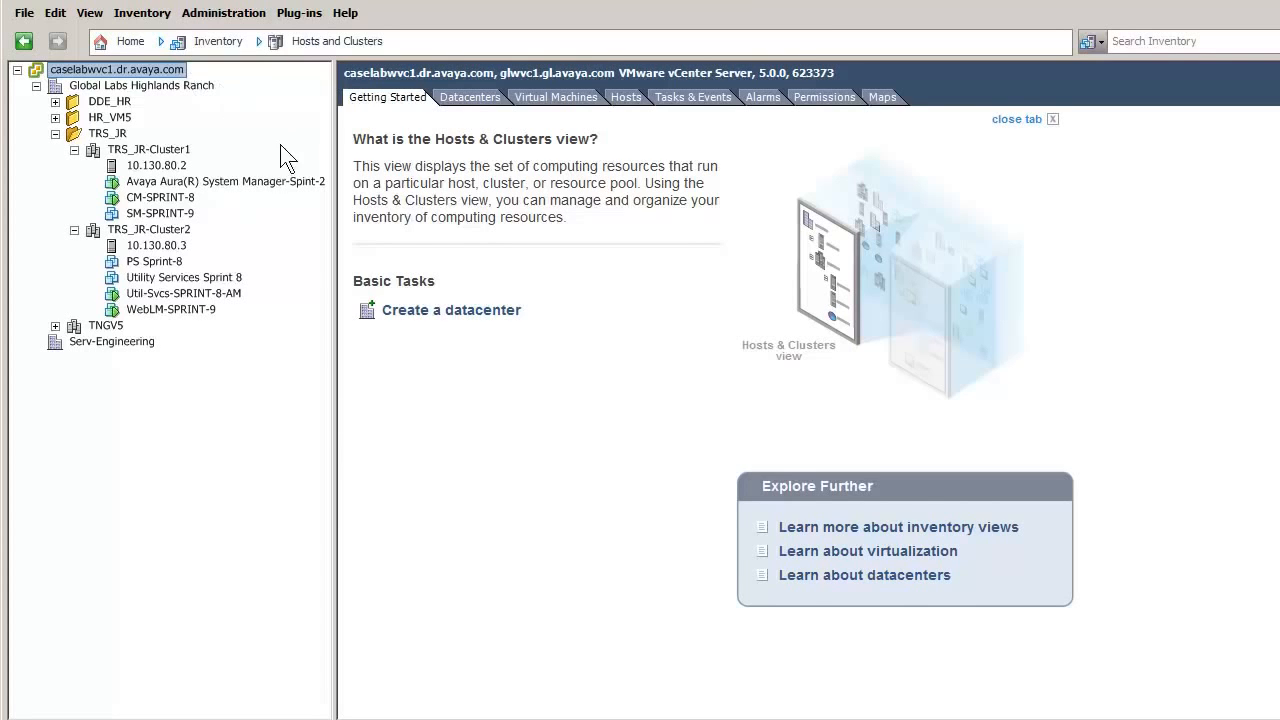
- Start the Deploy OVF Template wizard with host 10.130.80.2 as the target
left_click(172, 166)
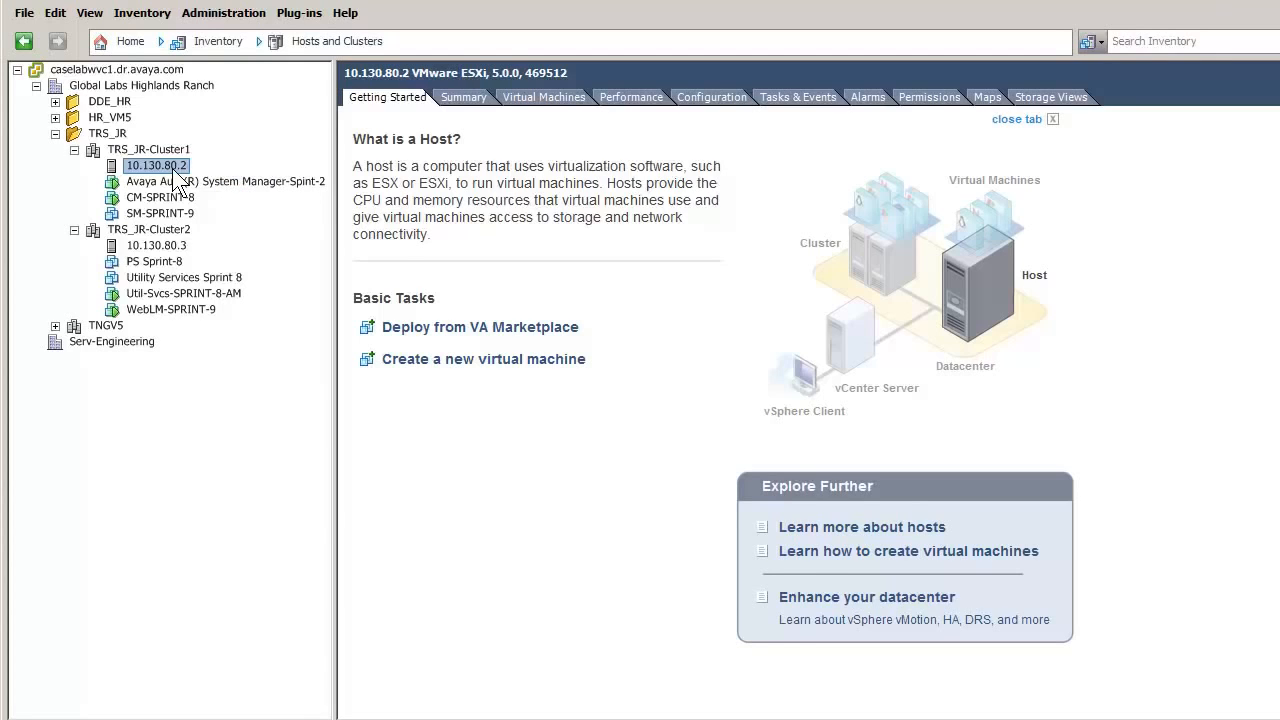
left_click(24, 13)
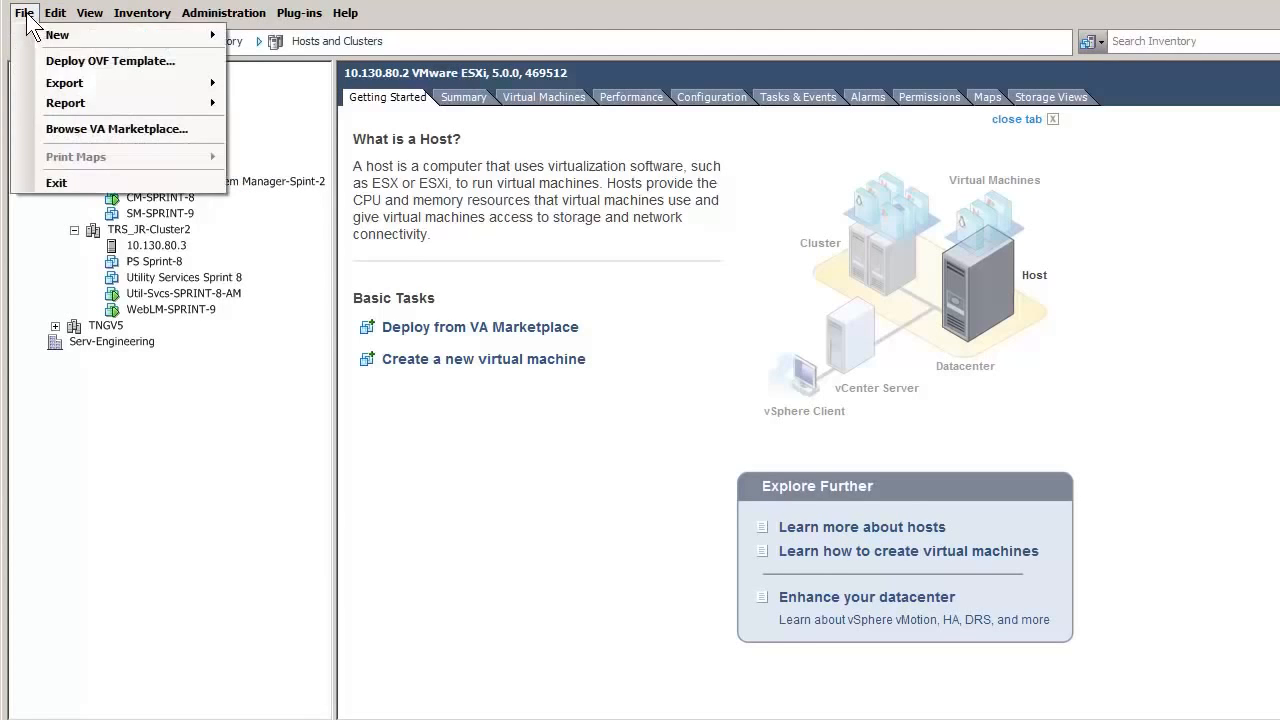
left_click(111, 62)
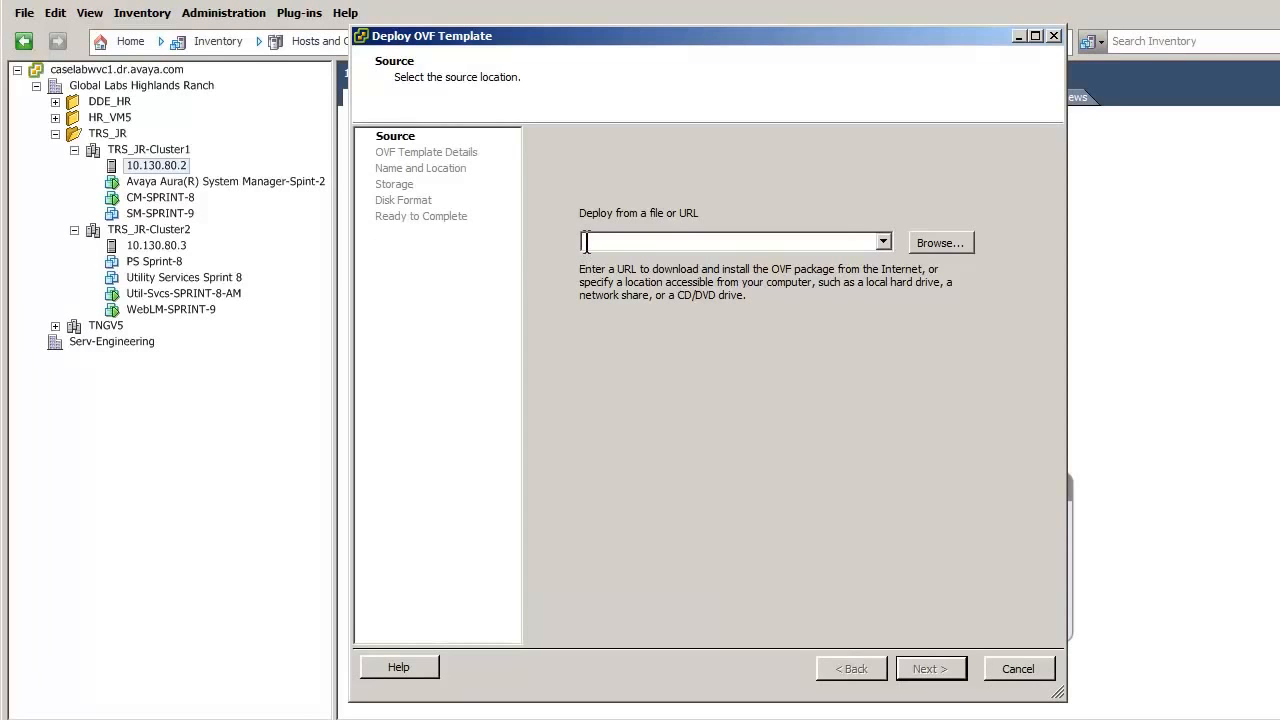
- Load the CM-Duplex-06.02.0.823.0-e50-04 OVA from its URL, accept the licence, and name the VM Communication Manager-SPRINT-10-DUP-1
key("ctrl+v")
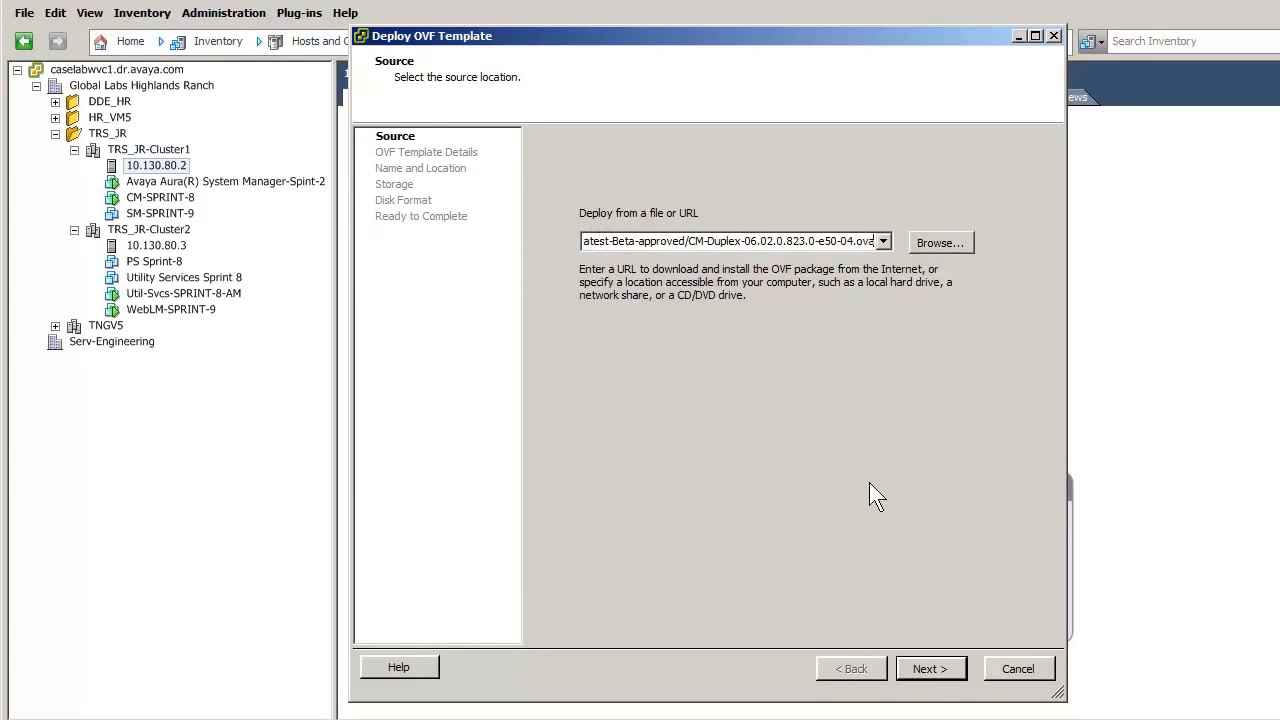
left_click(939, 666)
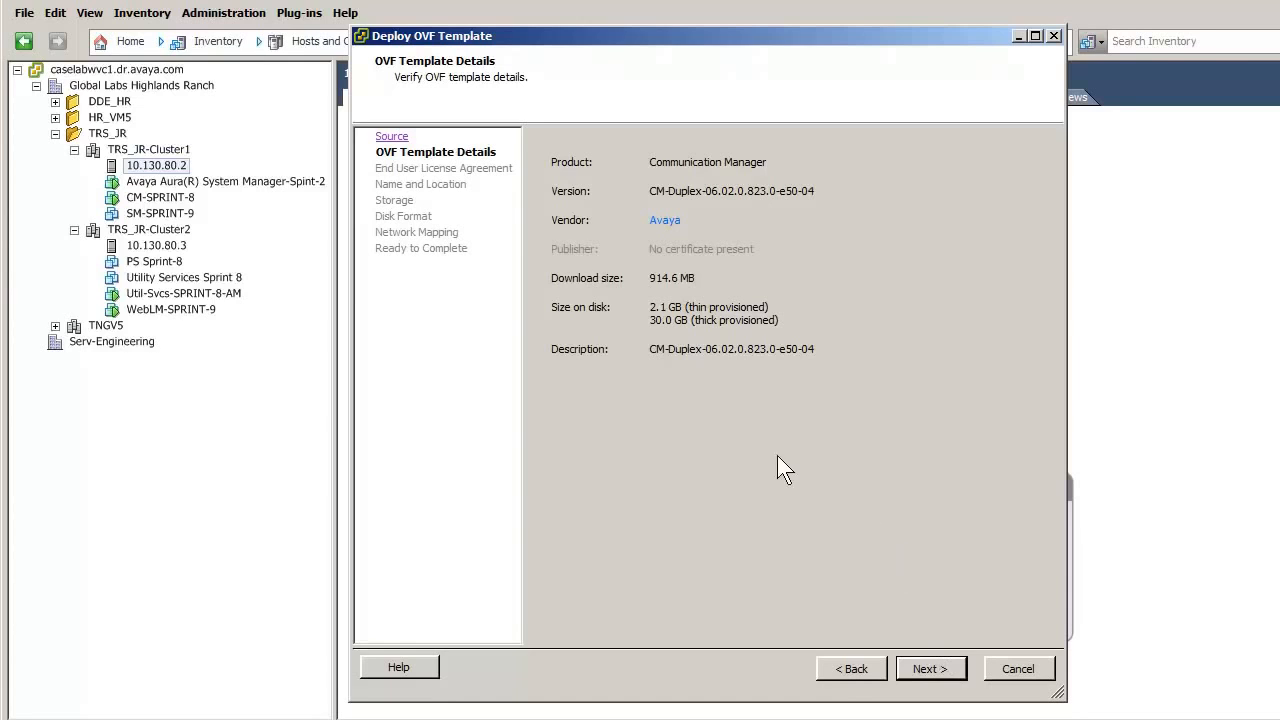
left_click(940, 672)
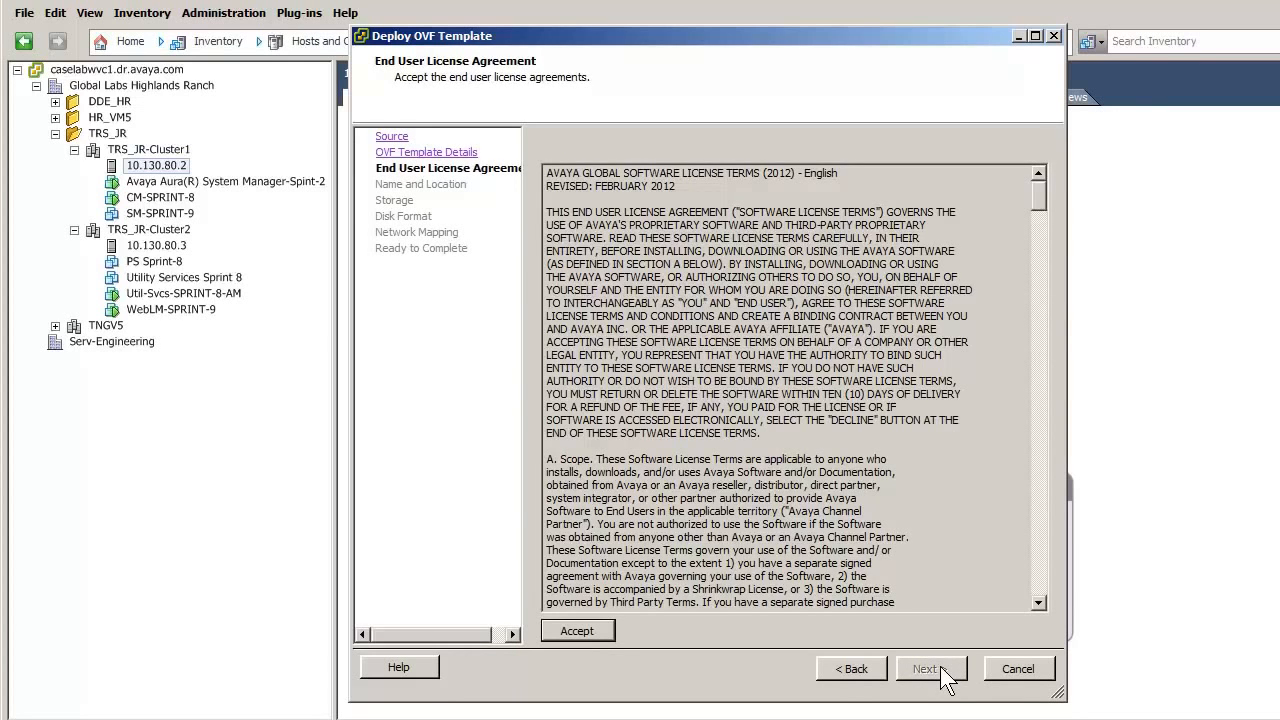
left_click(578, 634)
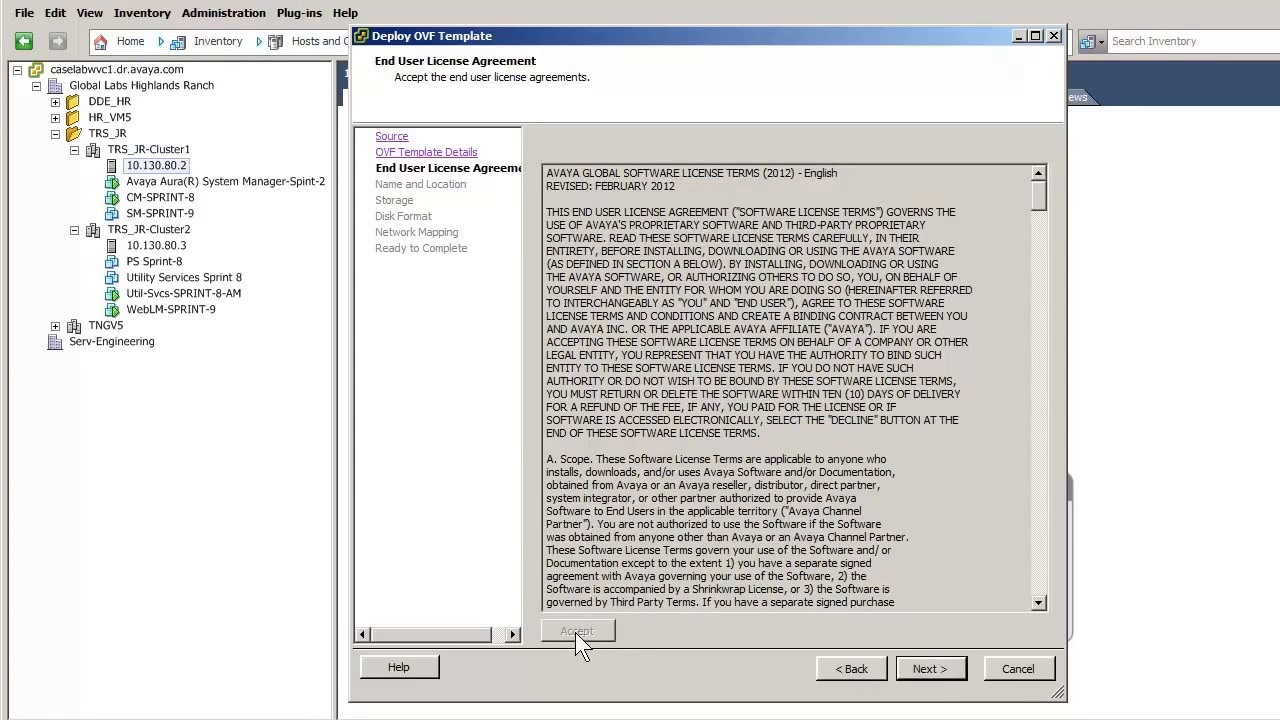
left_click(938, 669)
type("Communication Manager-SPRINT-10-DUP-1")
left_click(940, 670)
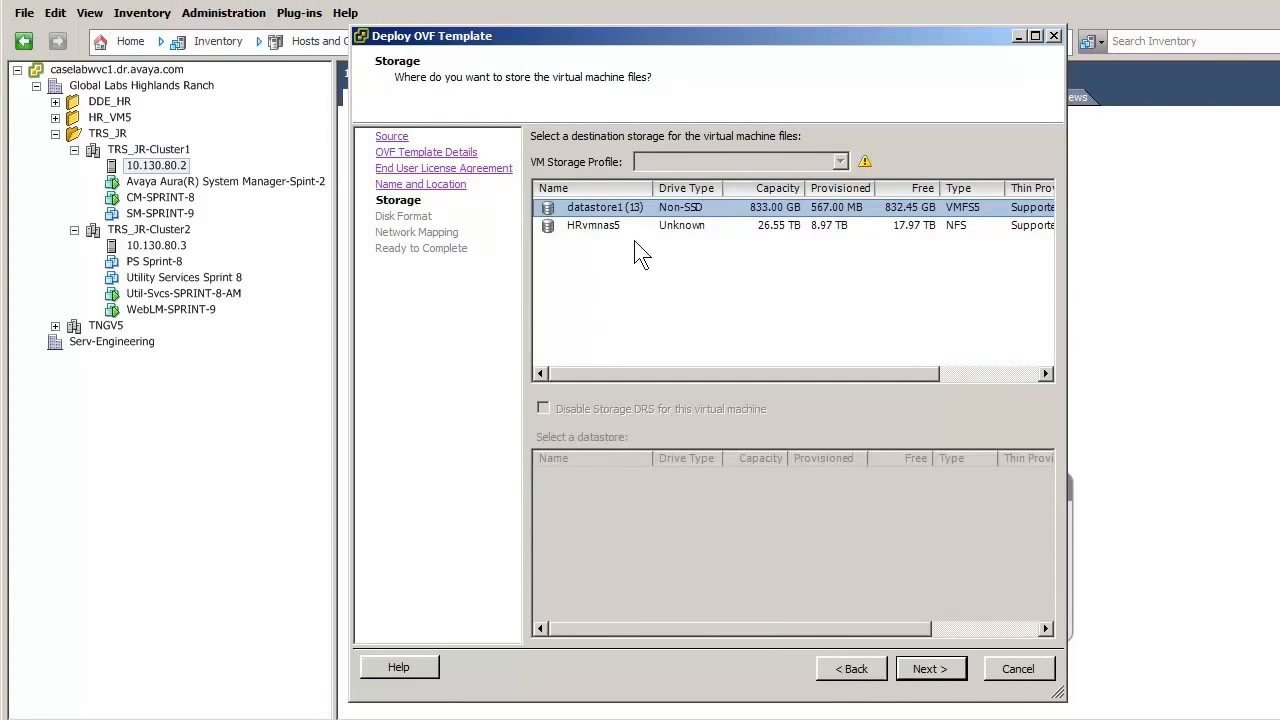
- Store the VM on datastore HRvmnas5 with thin provisioning
left_click(600, 228)
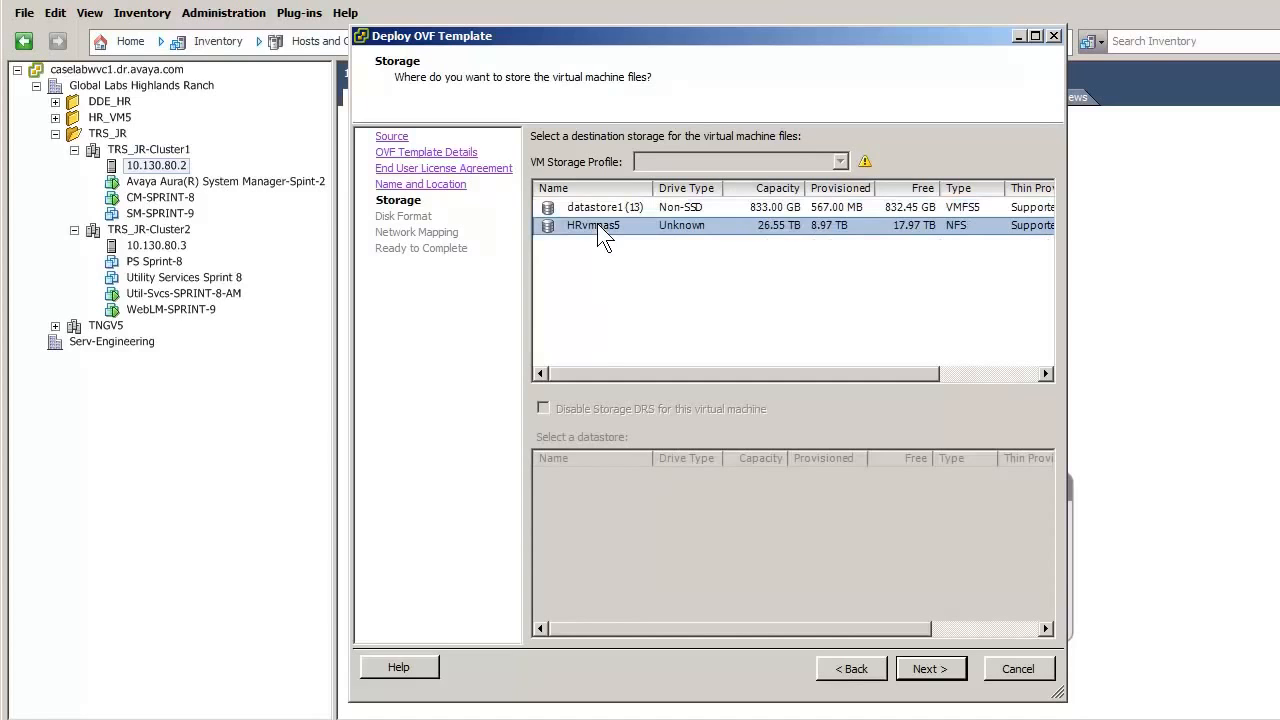
left_click(949, 672)
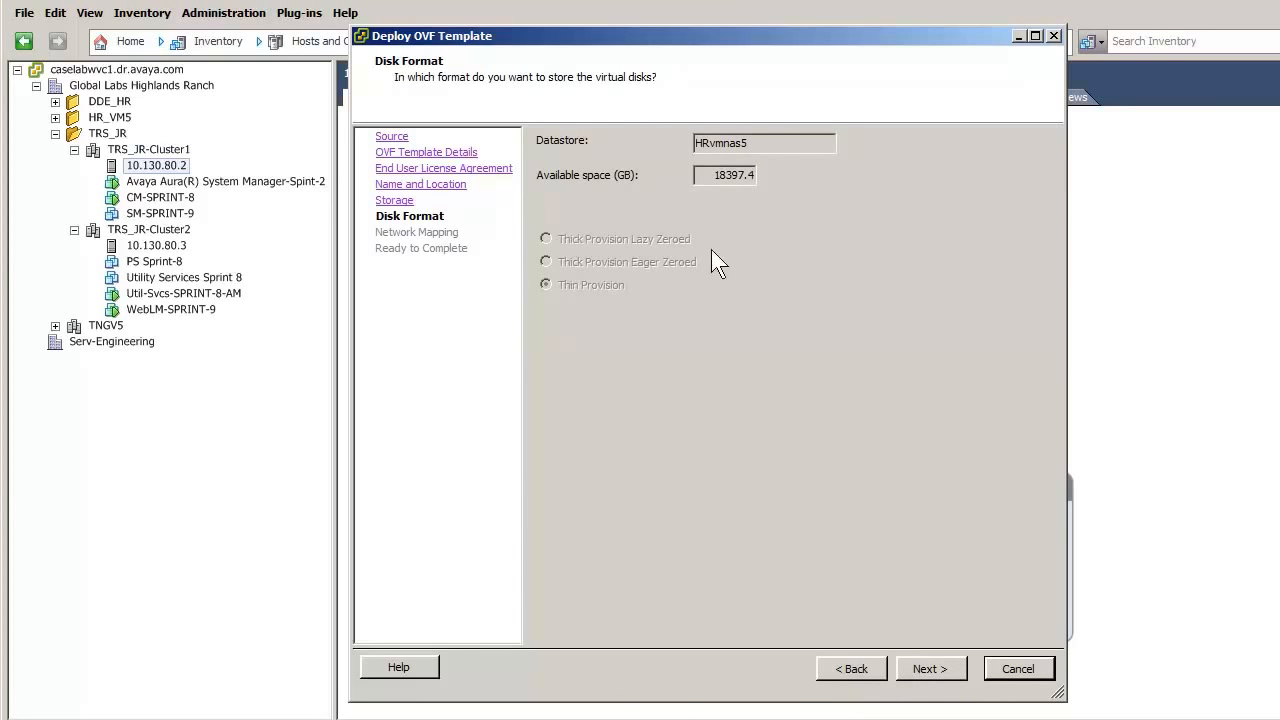
left_click(930, 668)
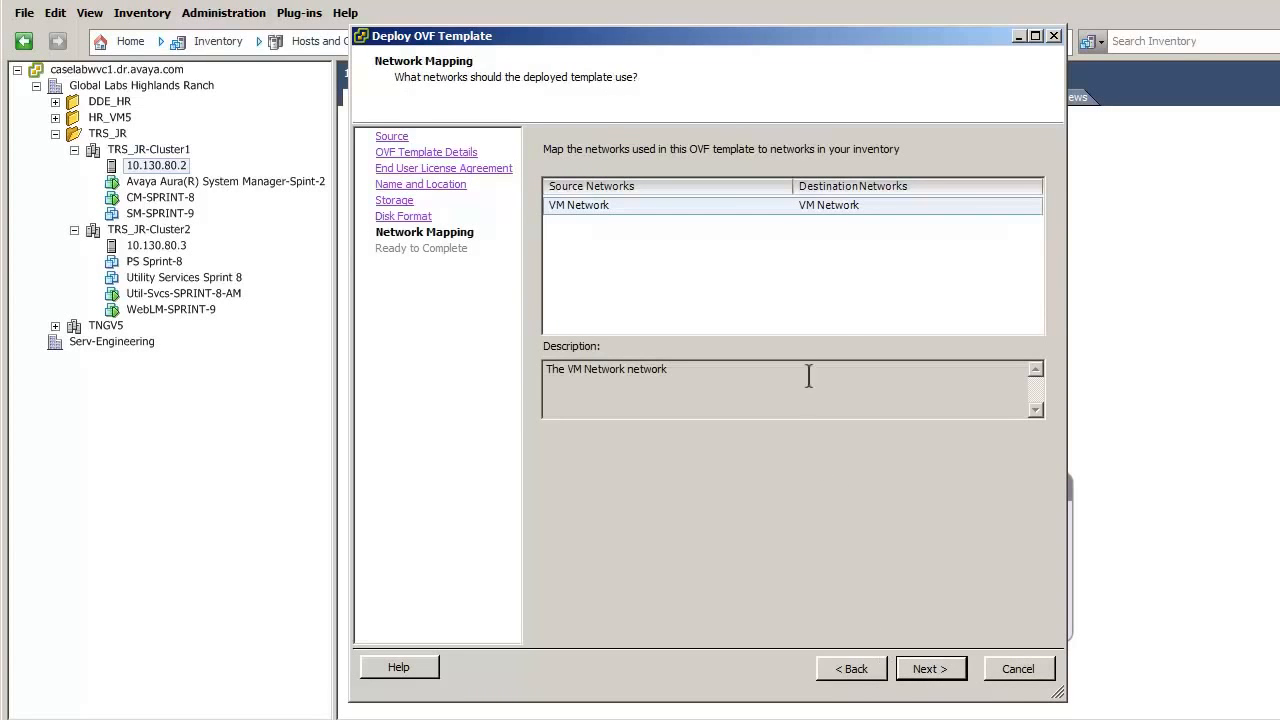
- Map VM Network to TRSJR2740 and launch the deployment
left_click(871, 205)
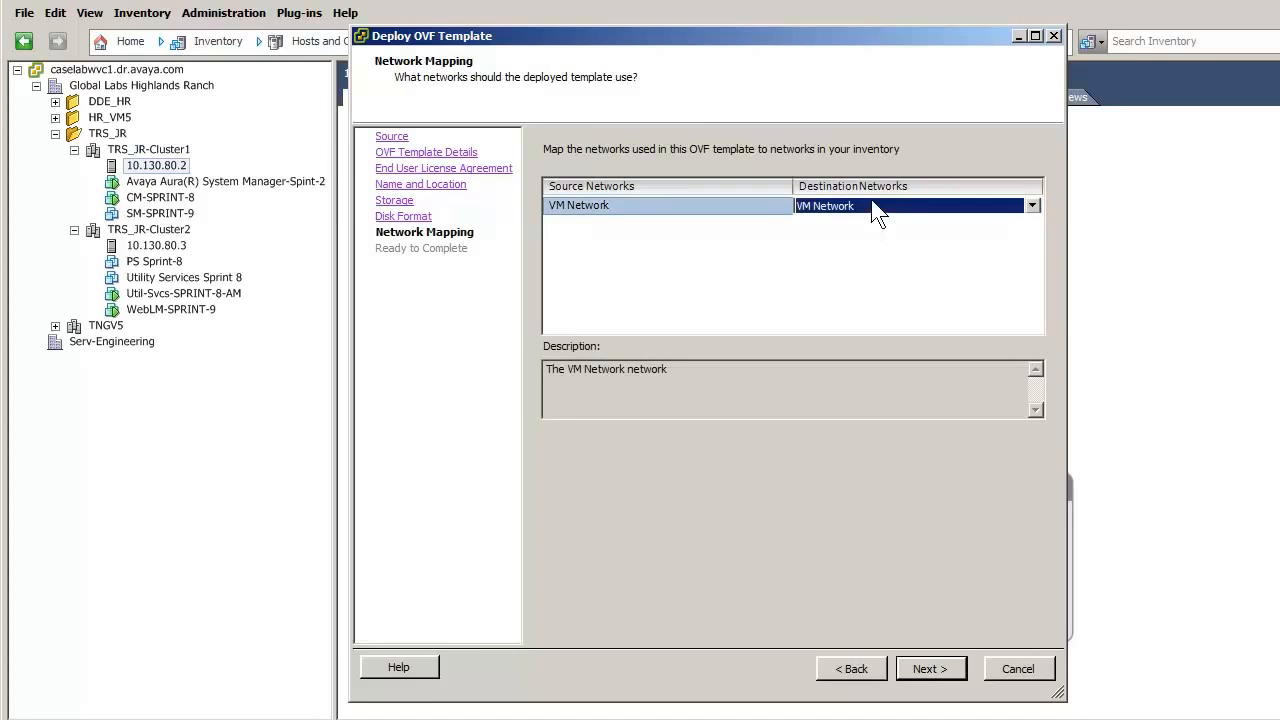
left_click(1033, 206)
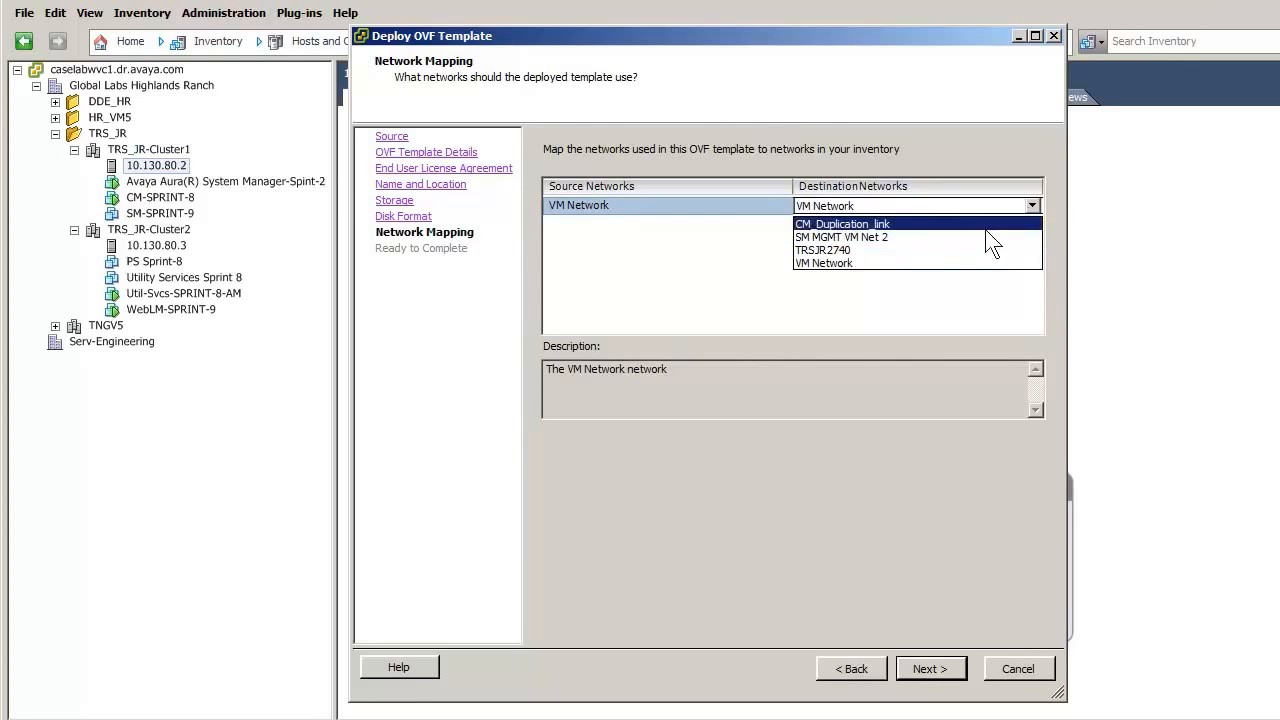
left_click(840, 250)
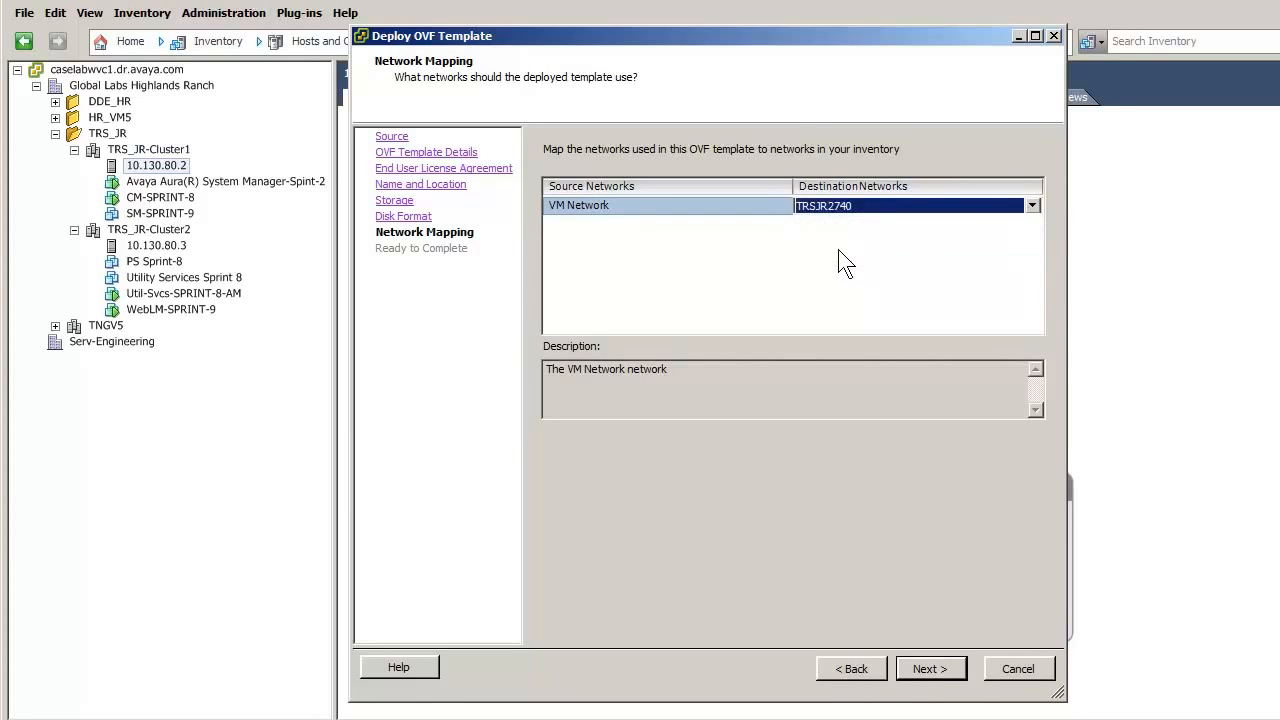
left_click(930, 669)
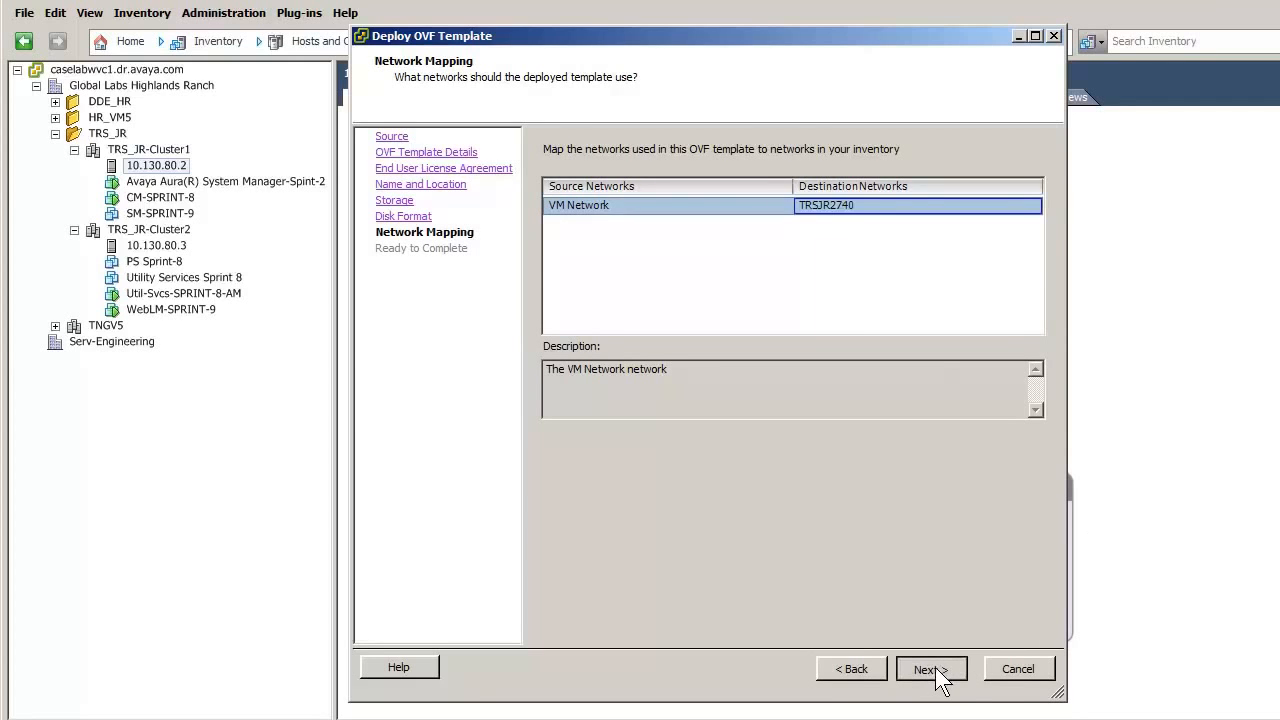
left_click(930, 669)
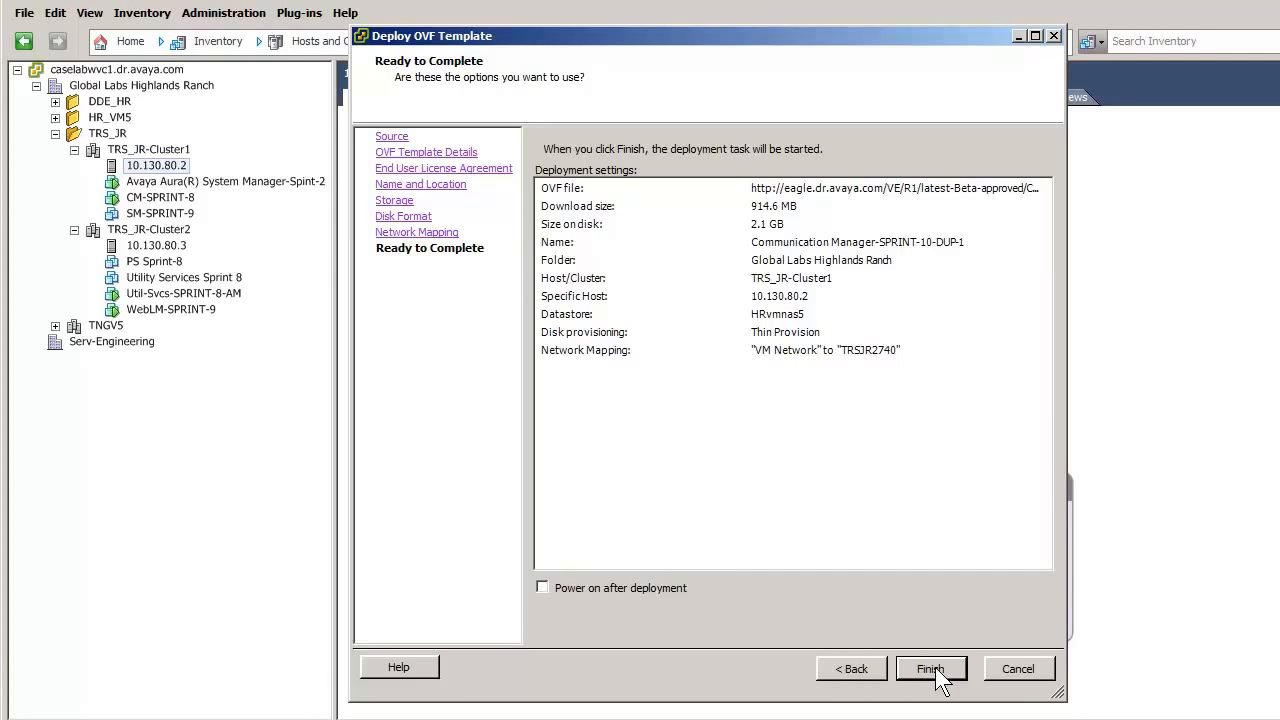
left_click(931, 669)
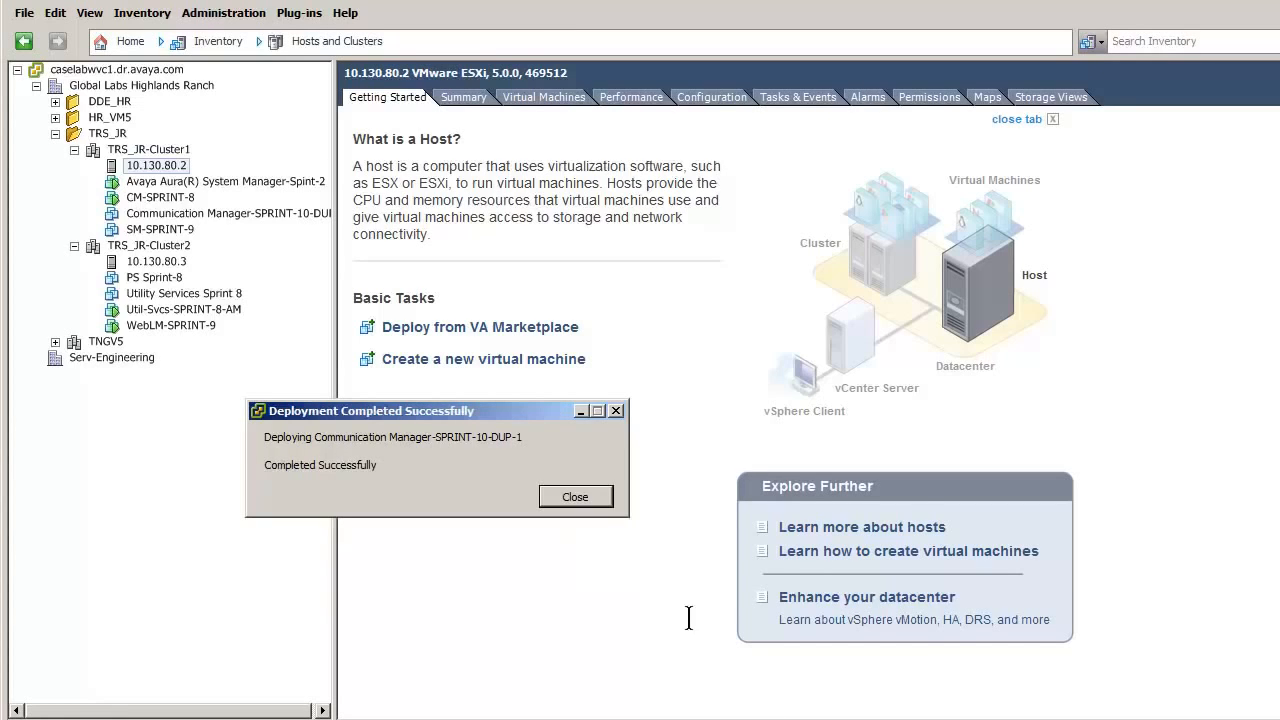
- Dismiss the Deployment Completed Successfully notice once the deployment finishes
left_click(575, 497)
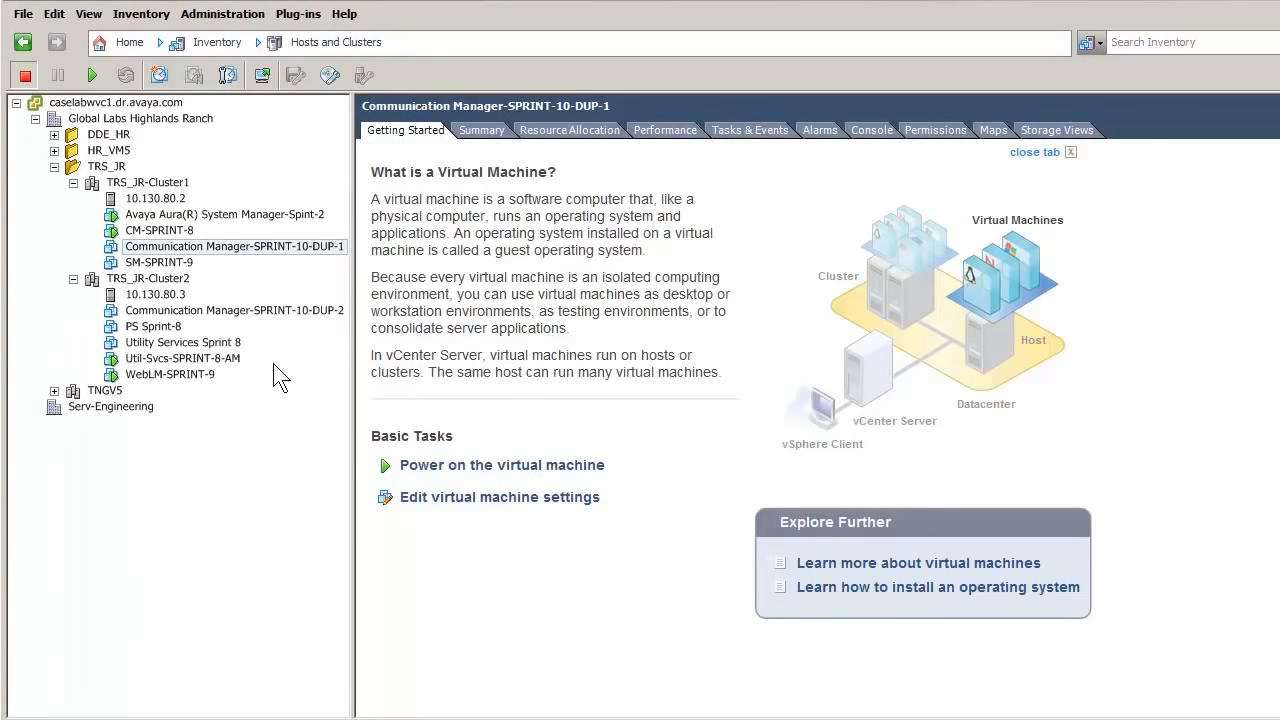
- In DUP-1's VM settings, set Network adapter 2 to CM_Duplication_link and save
left_click(179, 251)
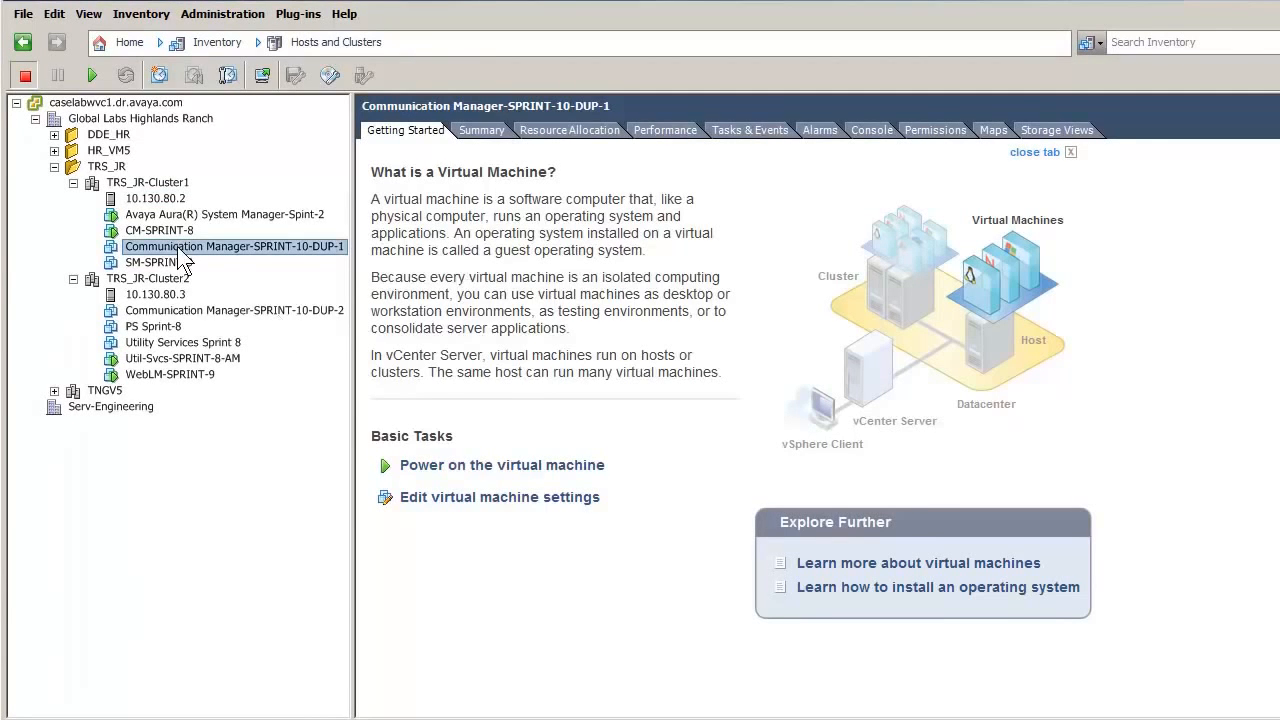
right_click(183, 259)
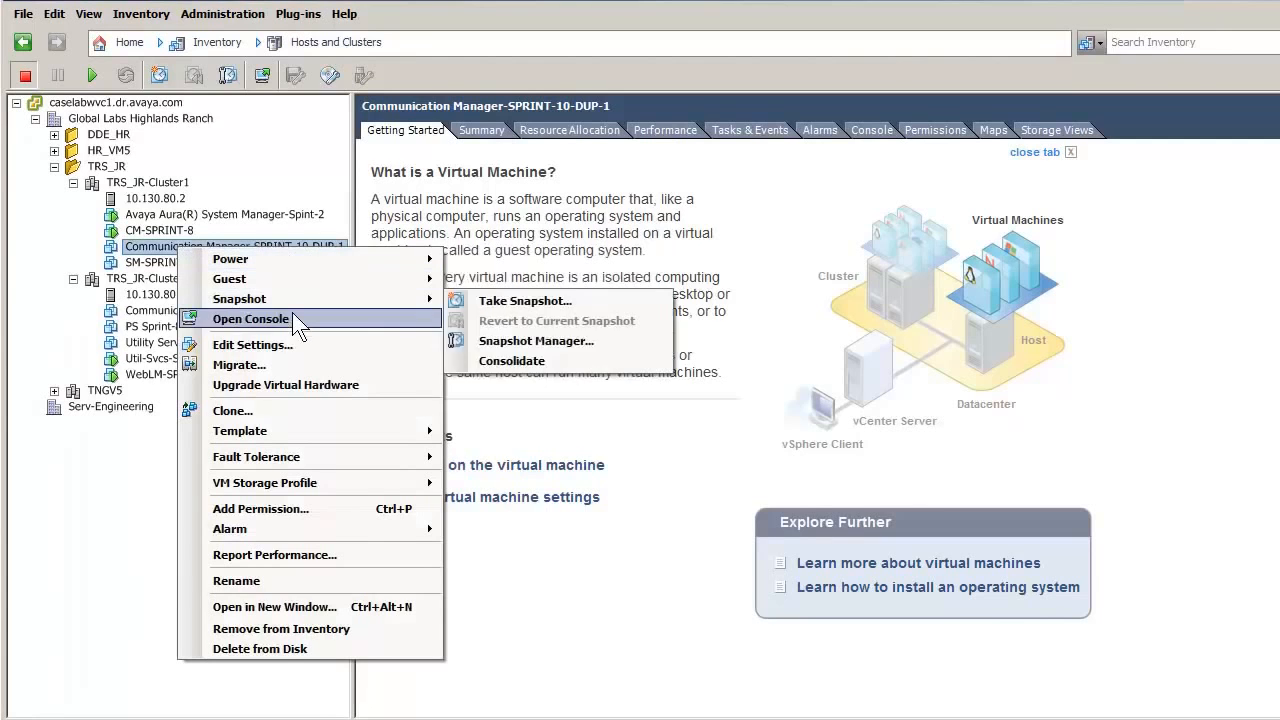
left_click(277, 346)
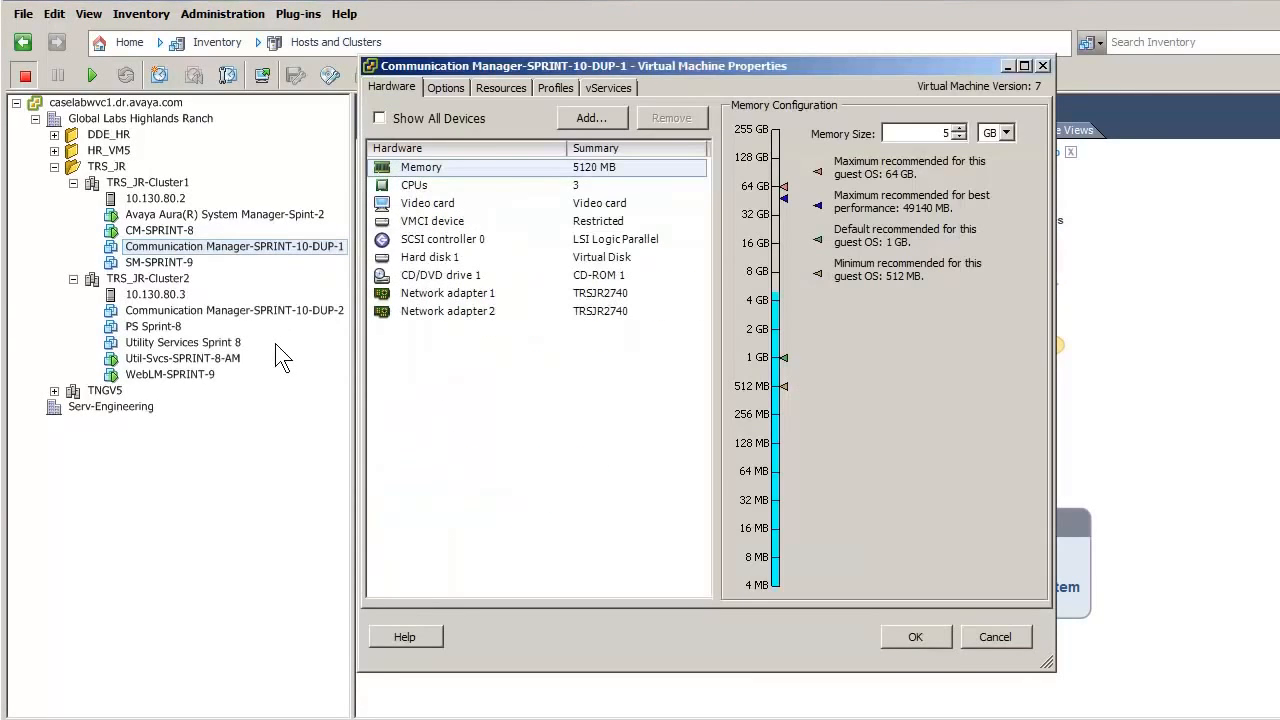
left_click(452, 313)
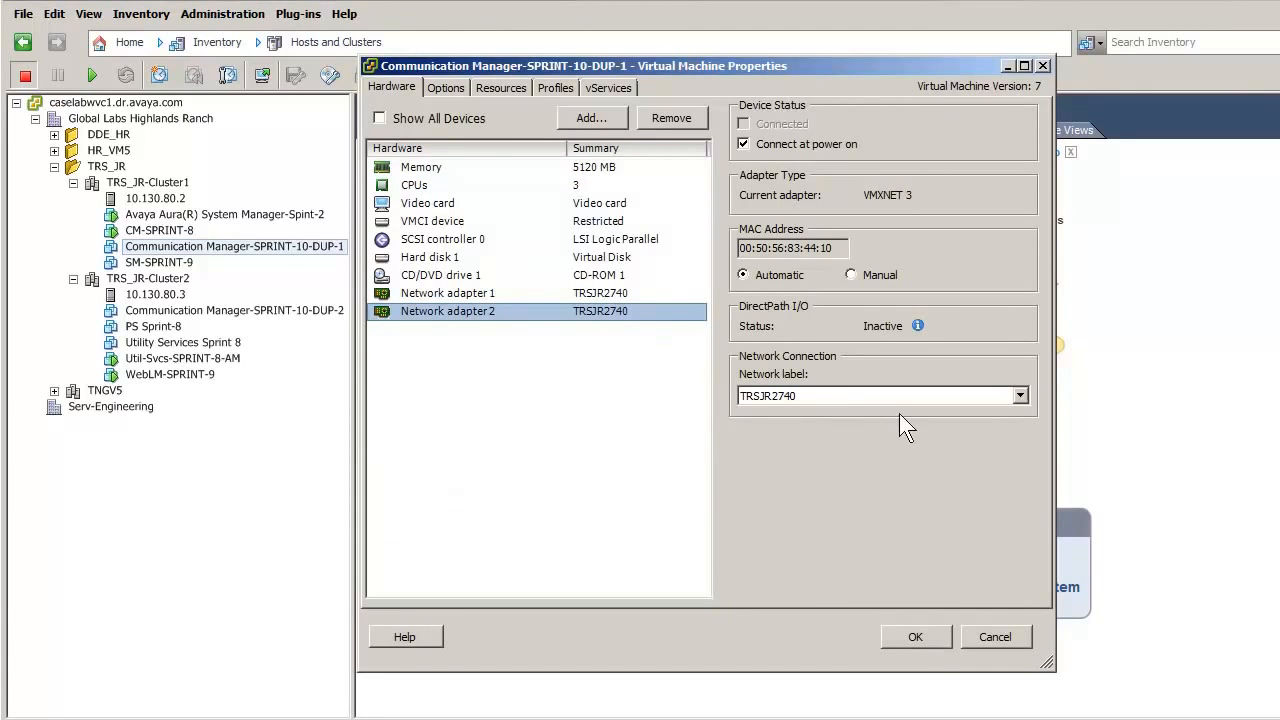
left_click(1019, 395)
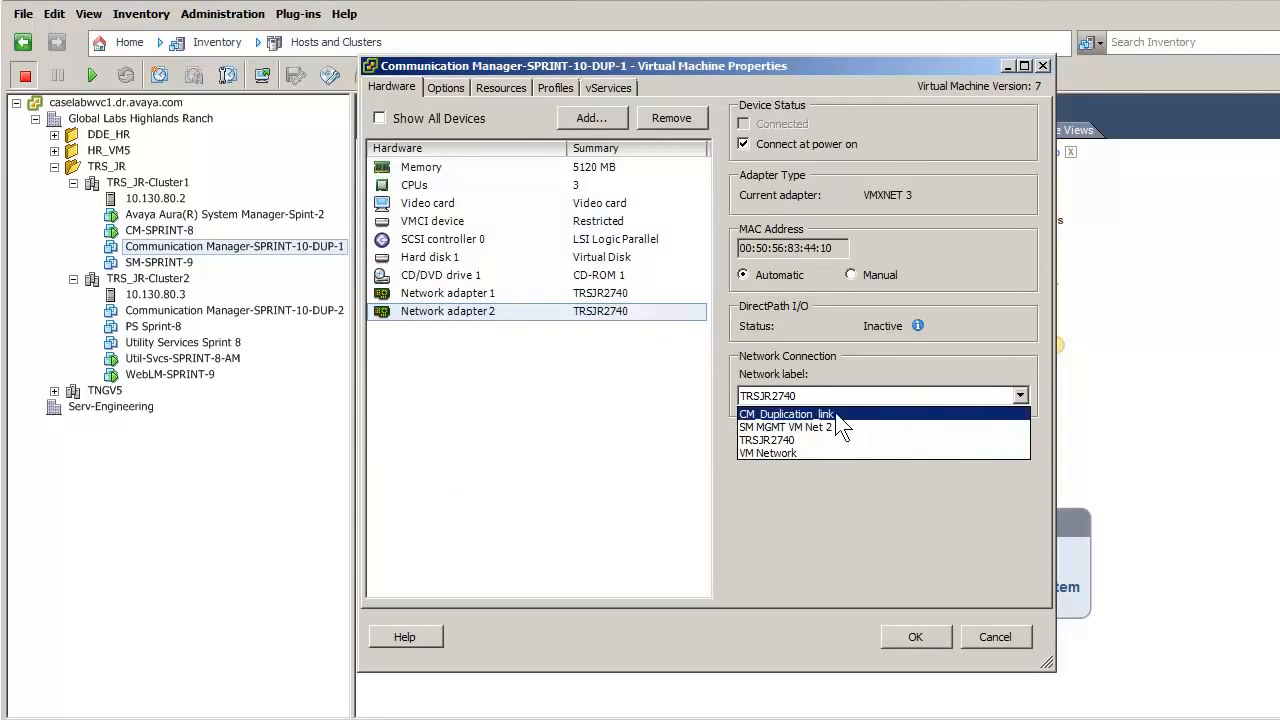
left_click(788, 415)
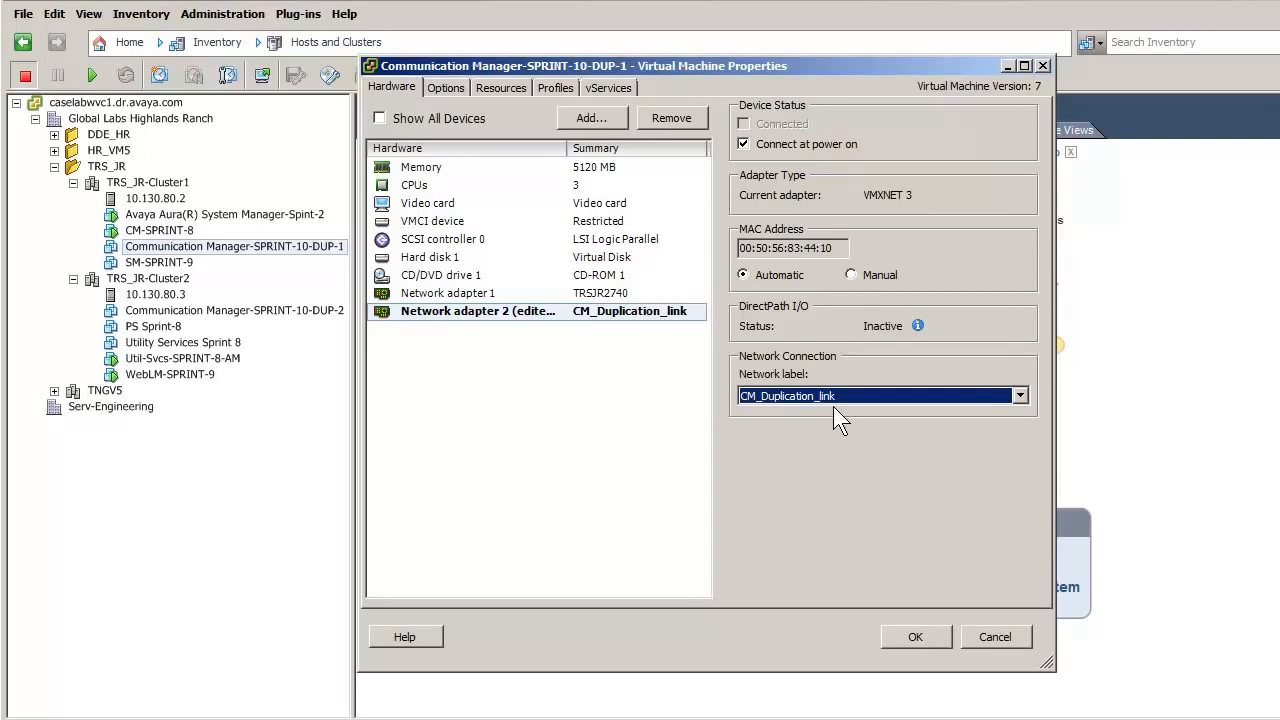
left_click(919, 637)
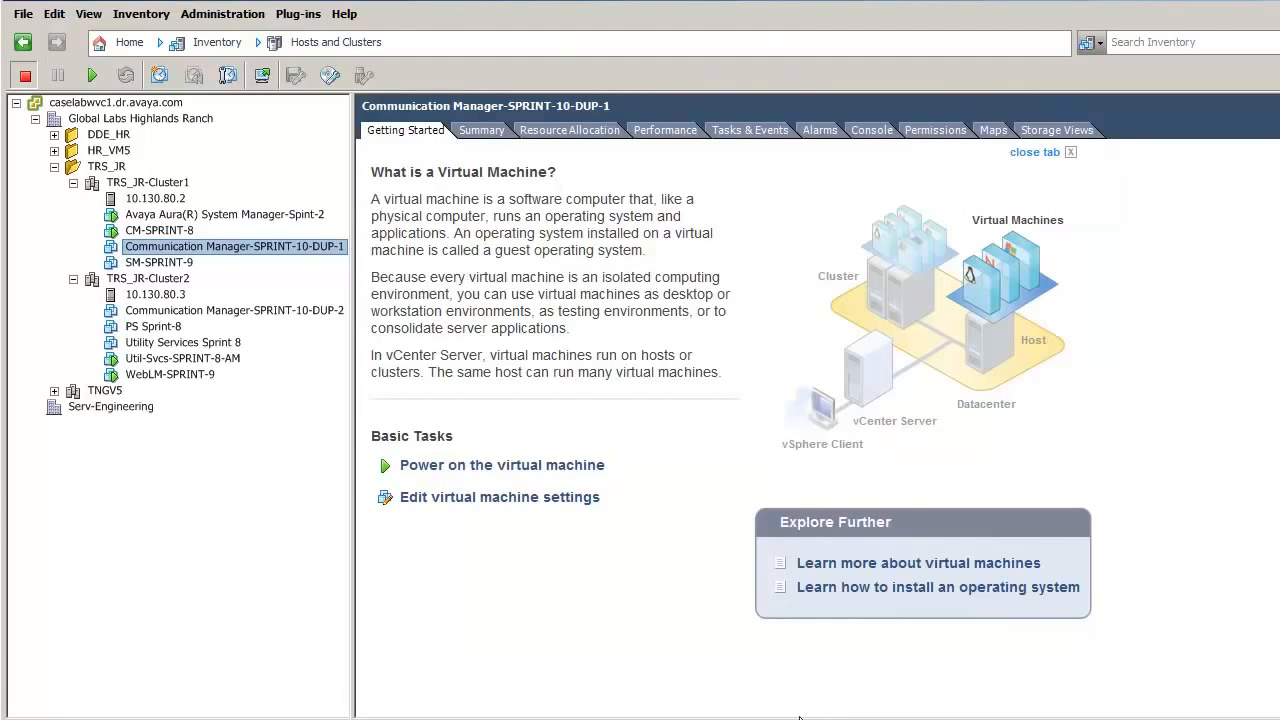
- In DUP-2's VM settings, set Network adapter 2 to CM_duplication_link and save
left_click(270, 311)
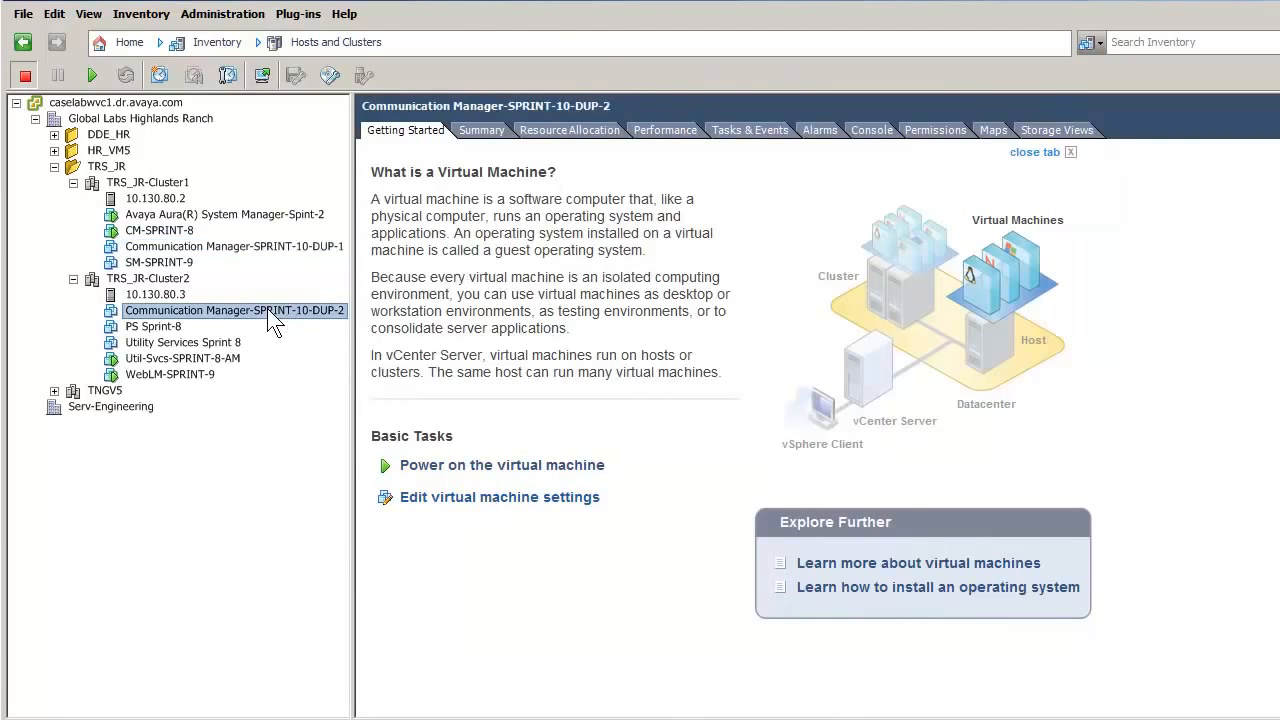
right_click(270, 316)
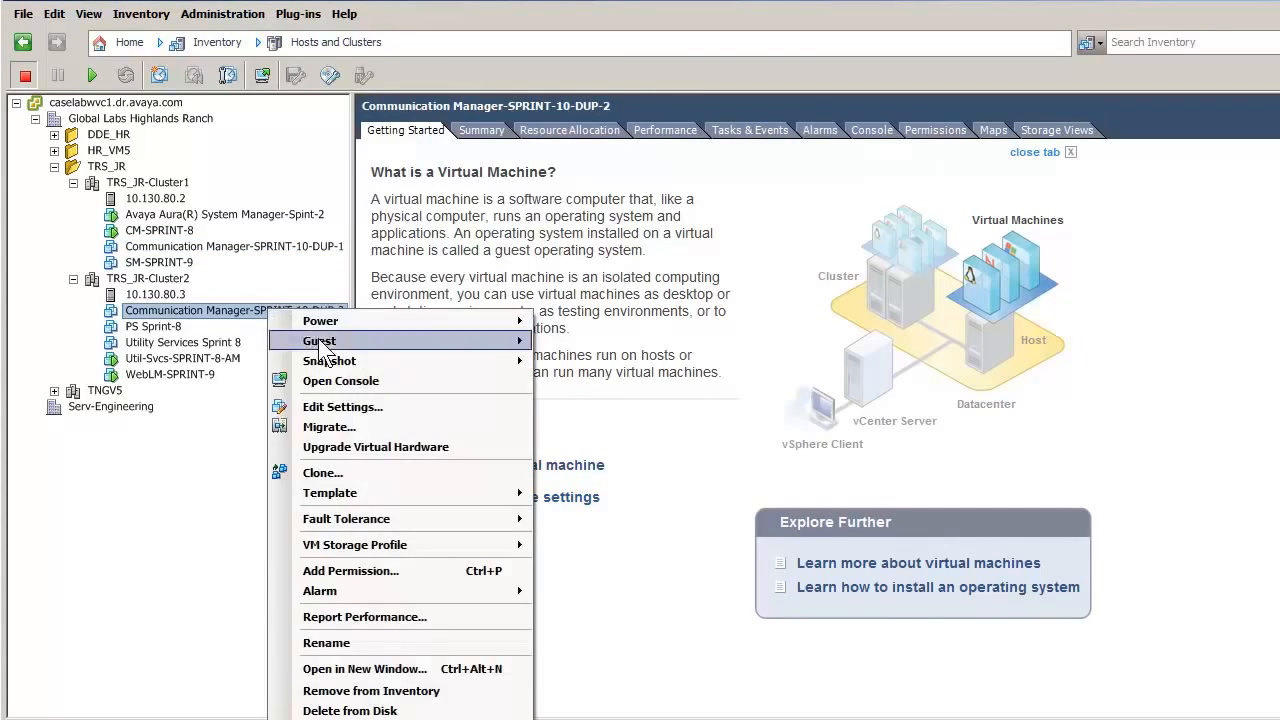
left_click(341, 408)
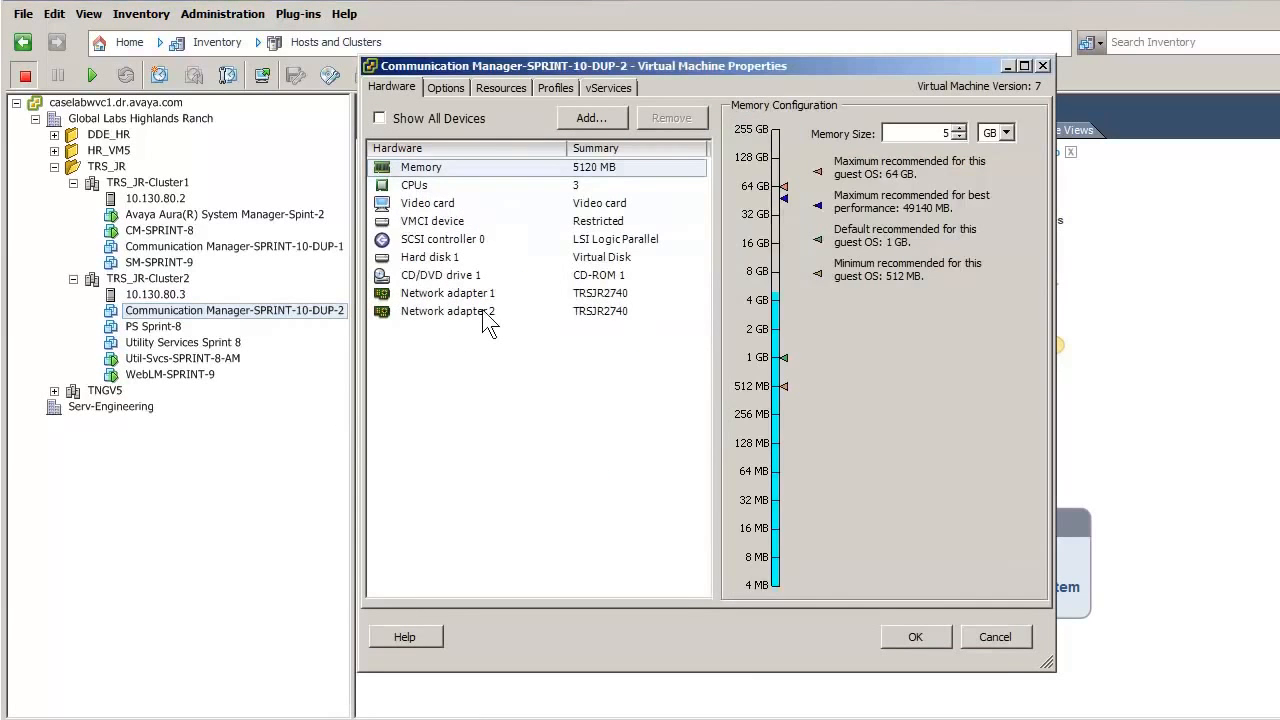
left_click(482, 311)
left_click(955, 396)
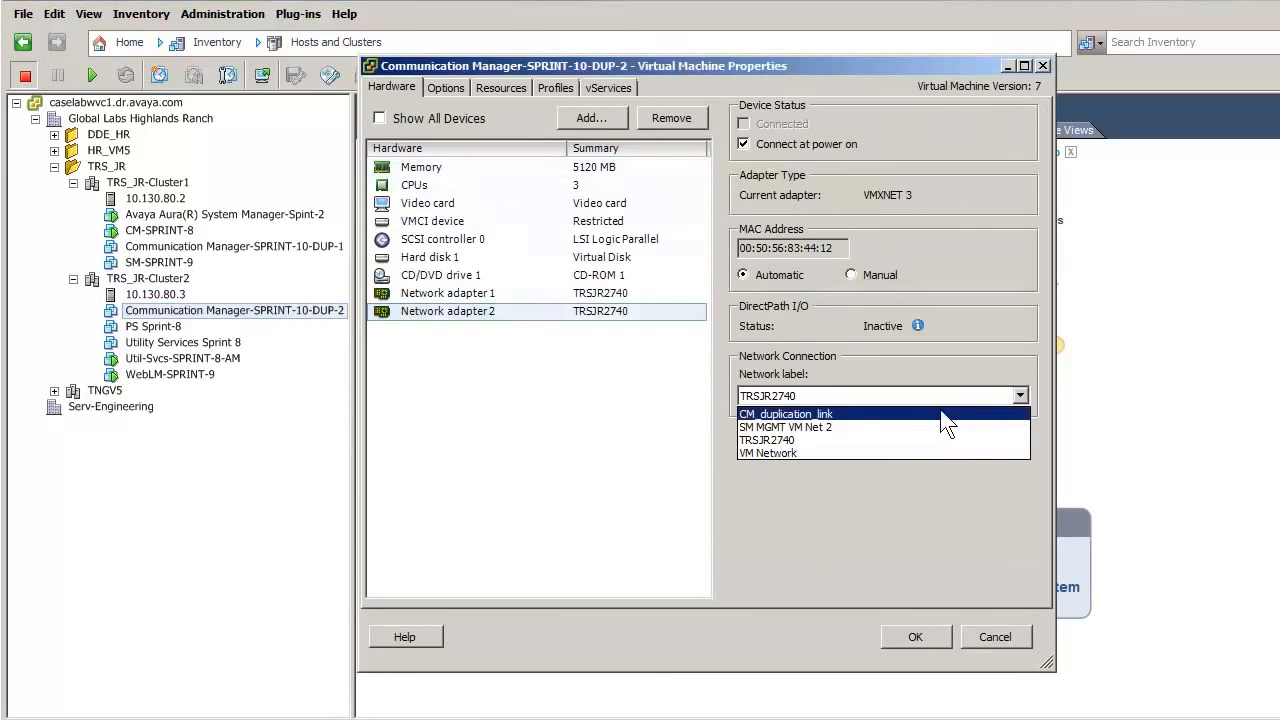
left_click(823, 413)
left_click(930, 636)
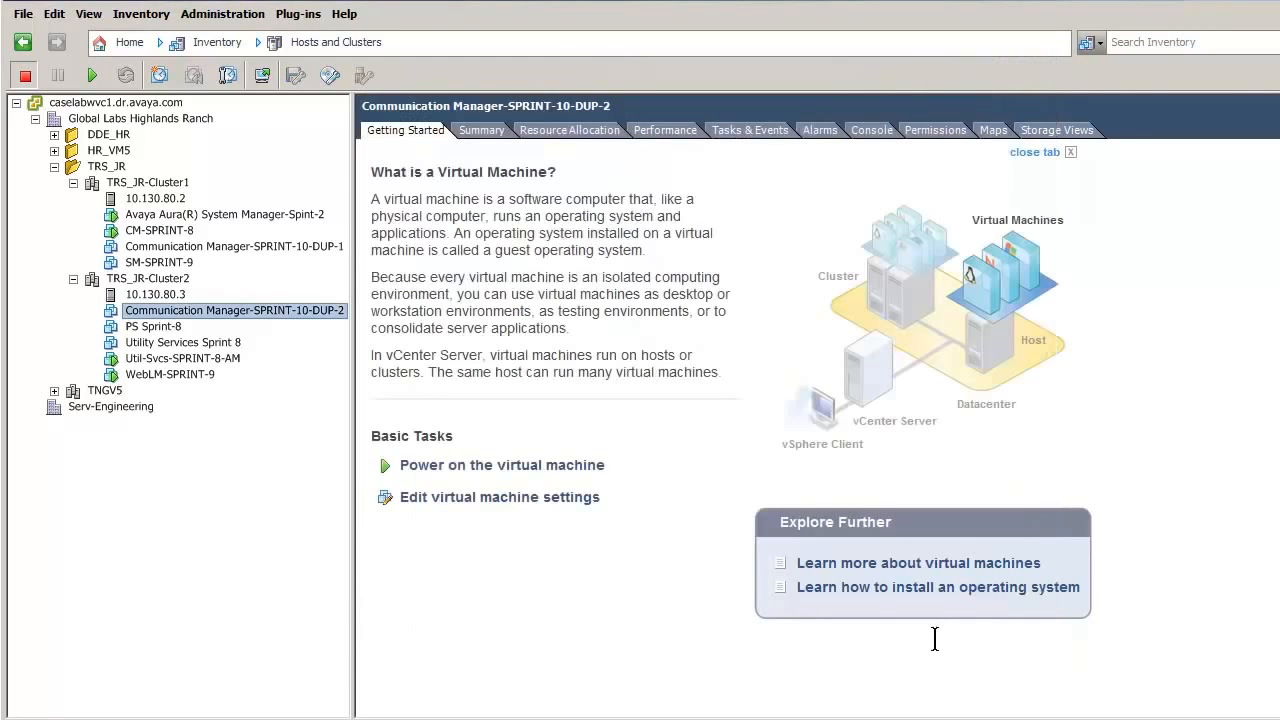
left_click(264, 248)
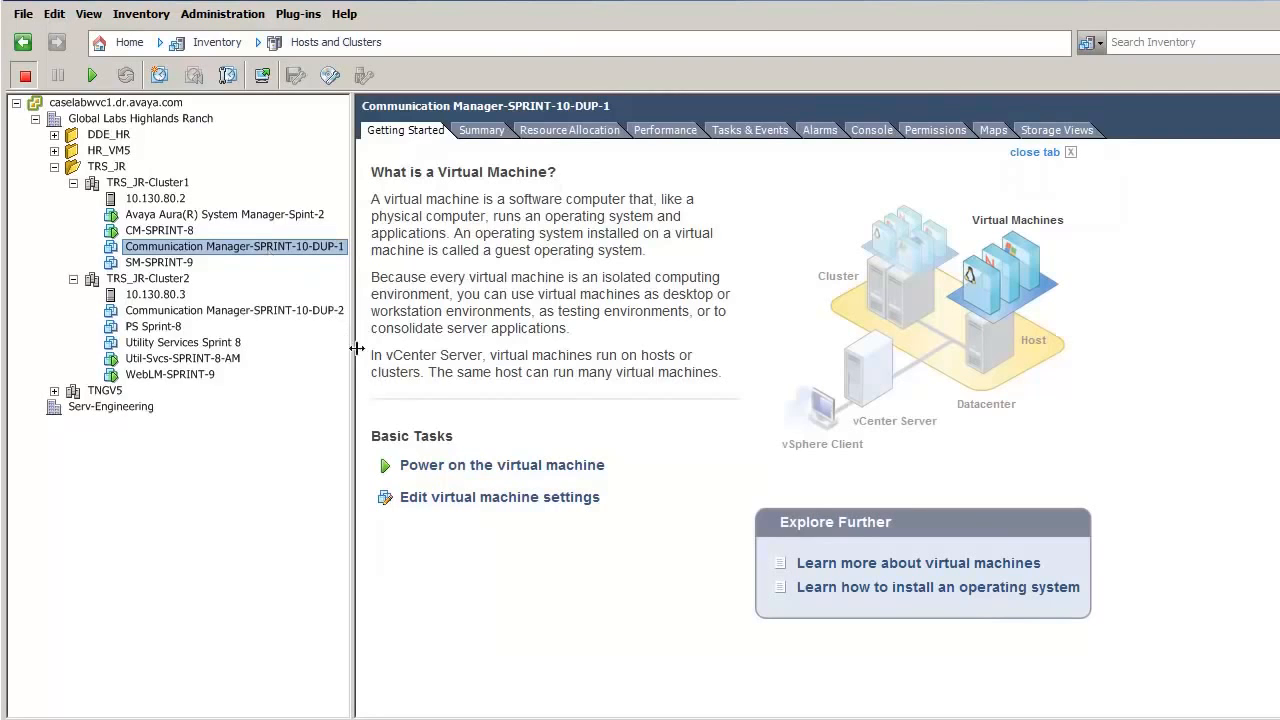
- Power on DUP-1 and, at its console, set IP 10.130.74.20, mask 255.255.255.0, gateway 10.130.74.1
left_click(458, 466)
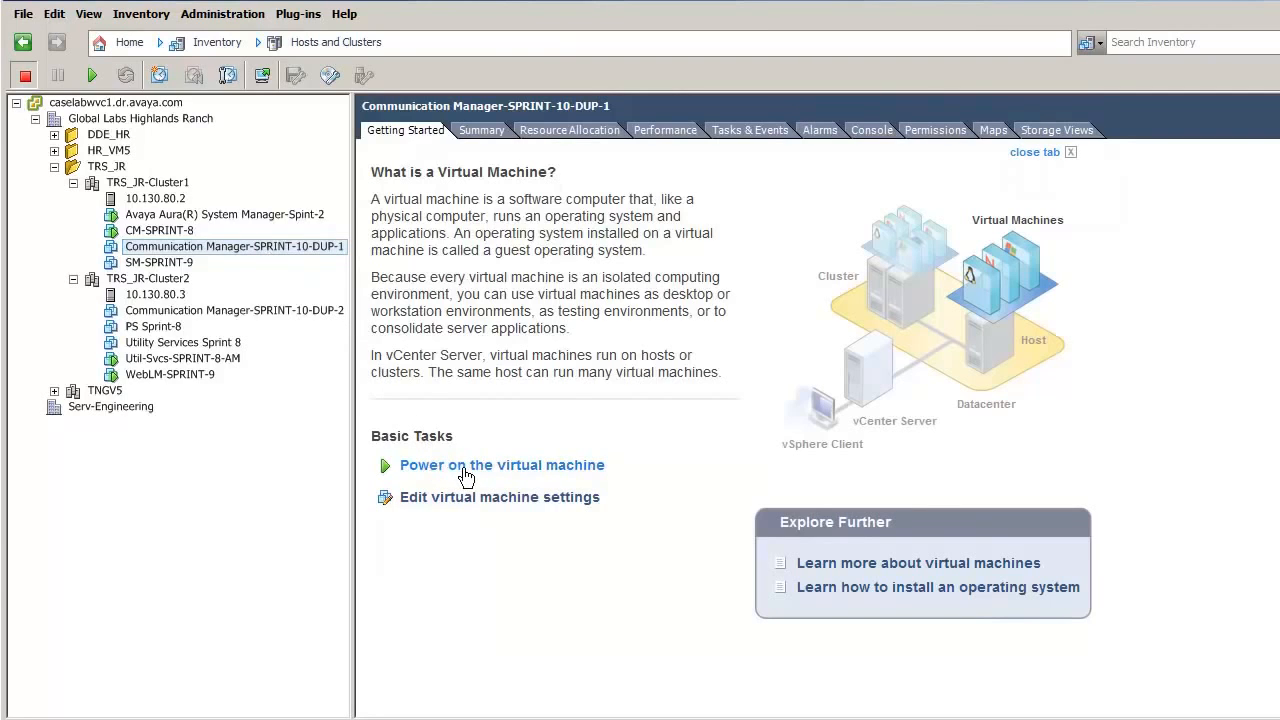
left_click(873, 131)
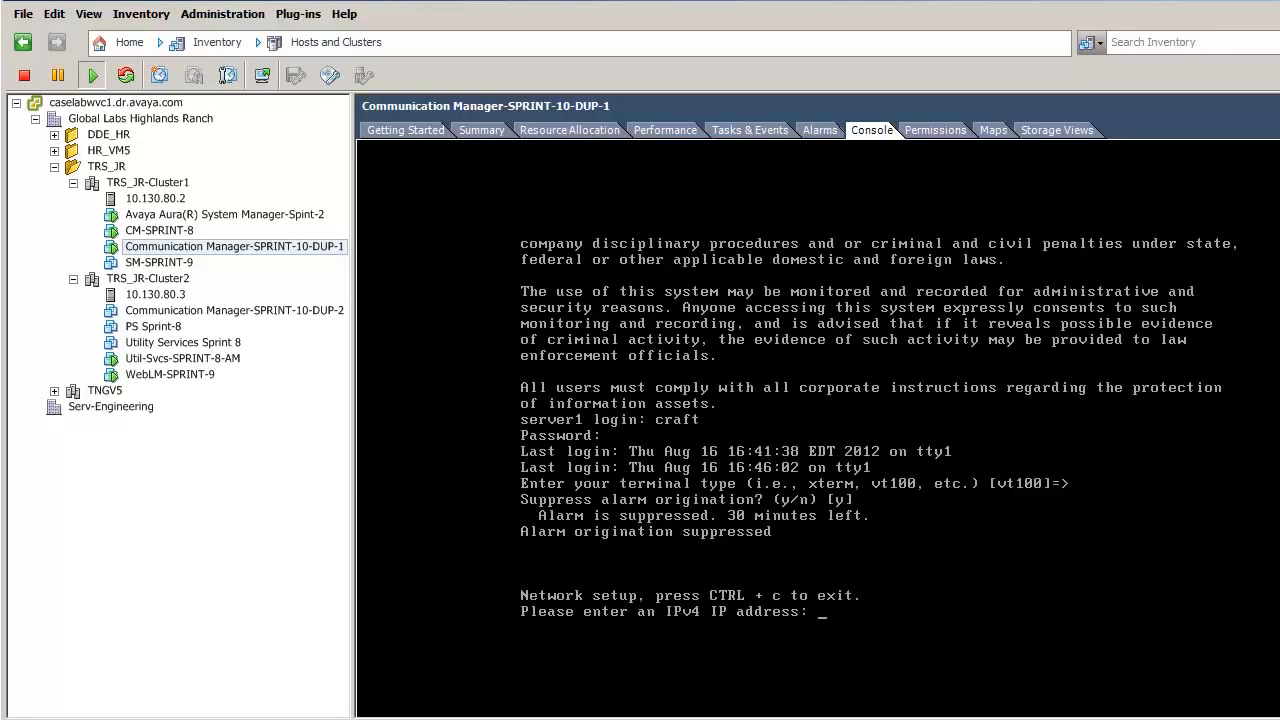
type("10-")
key("BackSpace")
type(".130.74.20")
key("Return")
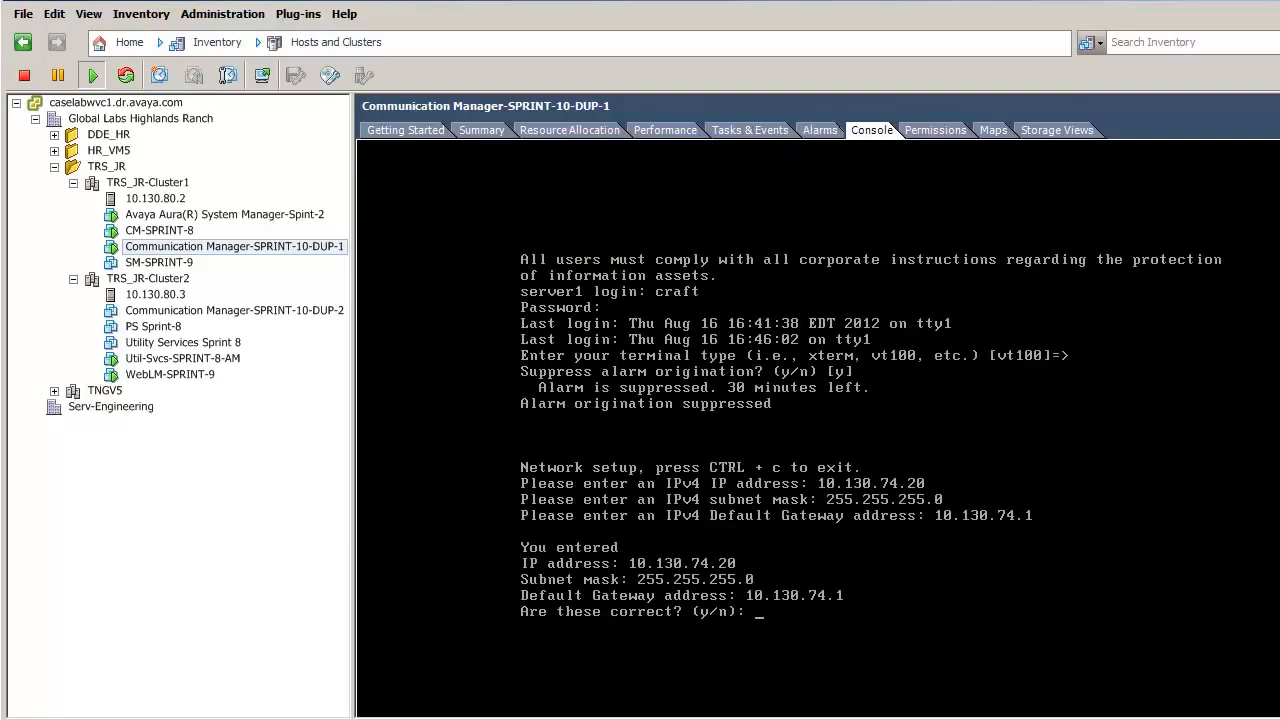
type("y")
key("Return")
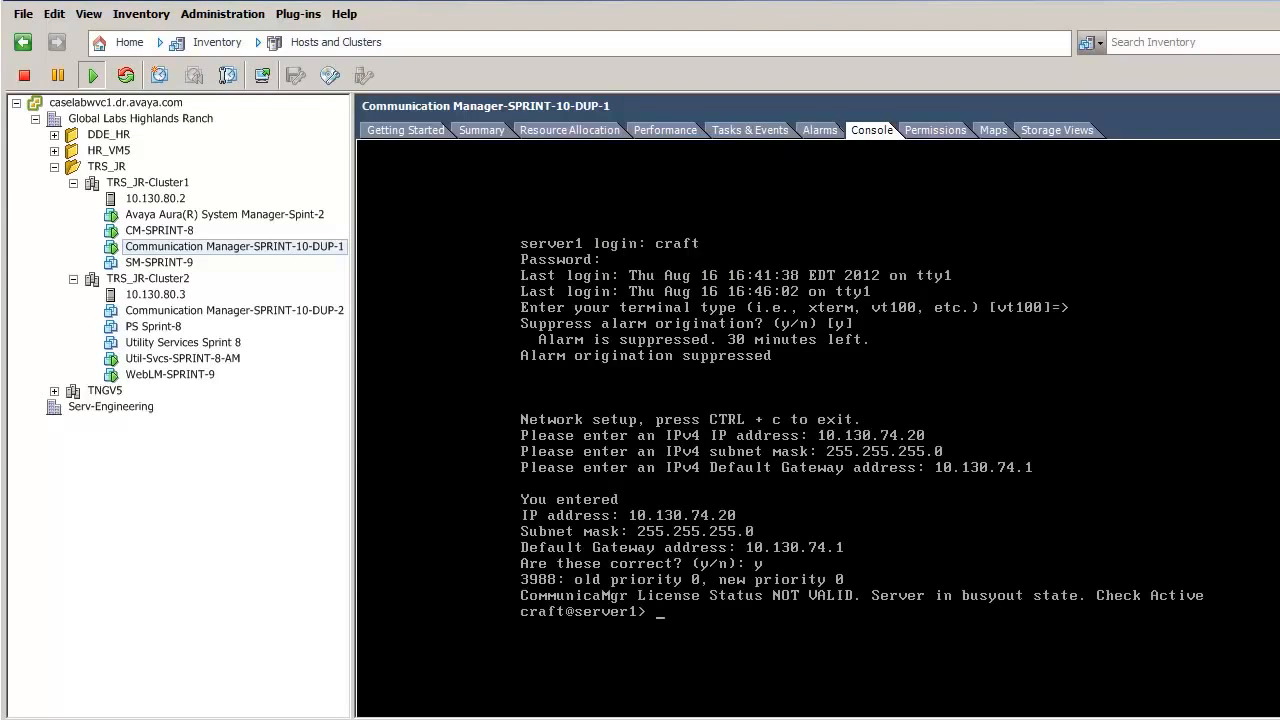
left_click(200, 311)
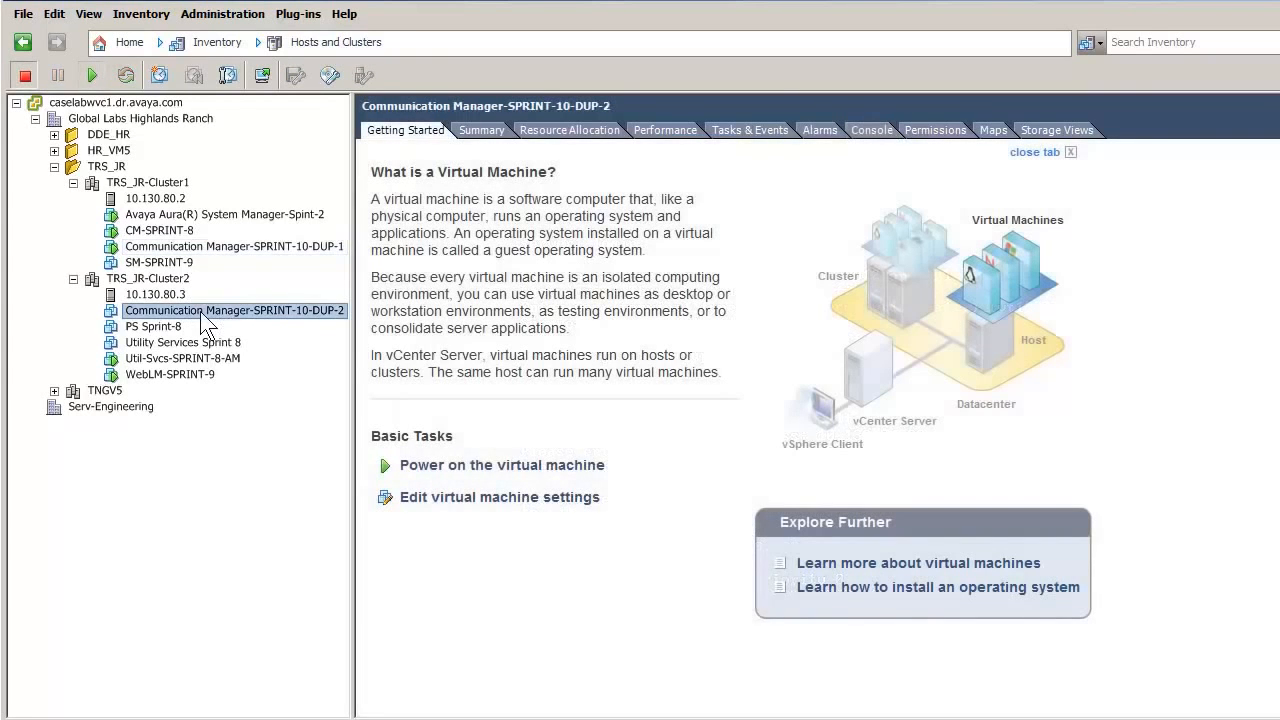
- Power on DUP-2 and, at its console, enter IP 10.130.74.21, mask 255.255.255.0, gateway 10.130.74.1, confirming with y
left_click(491, 466)
left_click(872, 130)
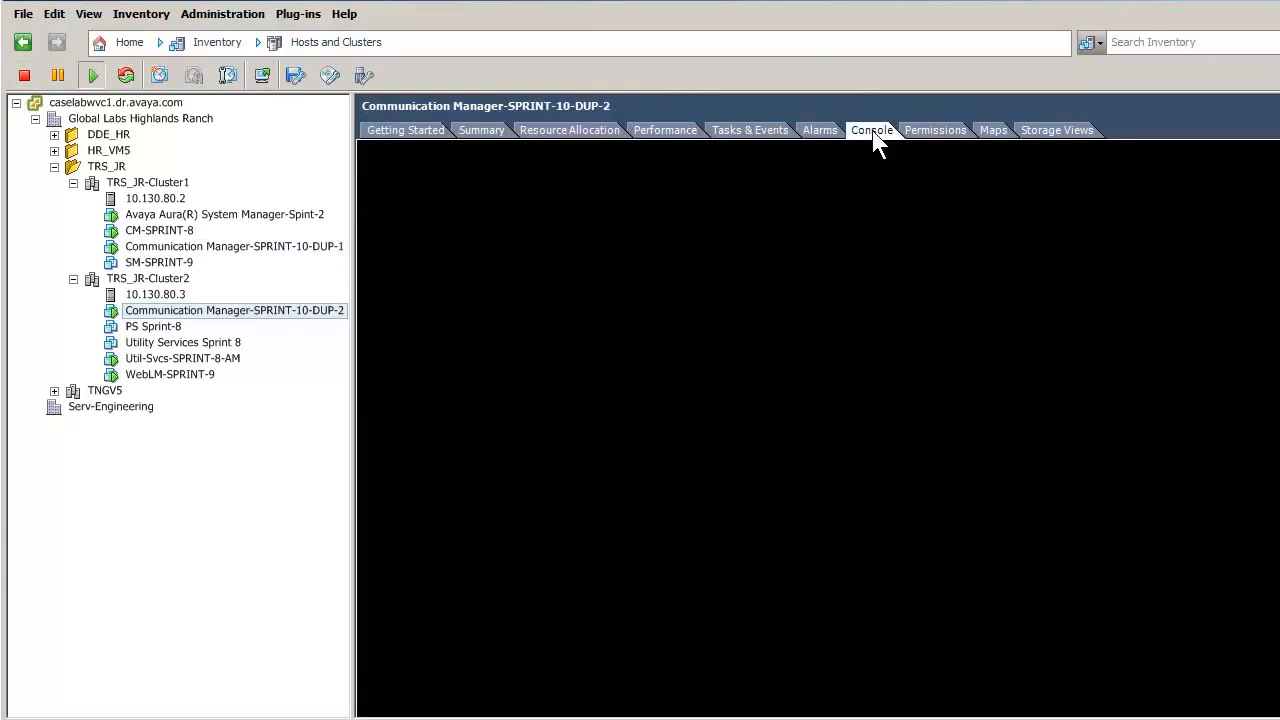
type("10.130")
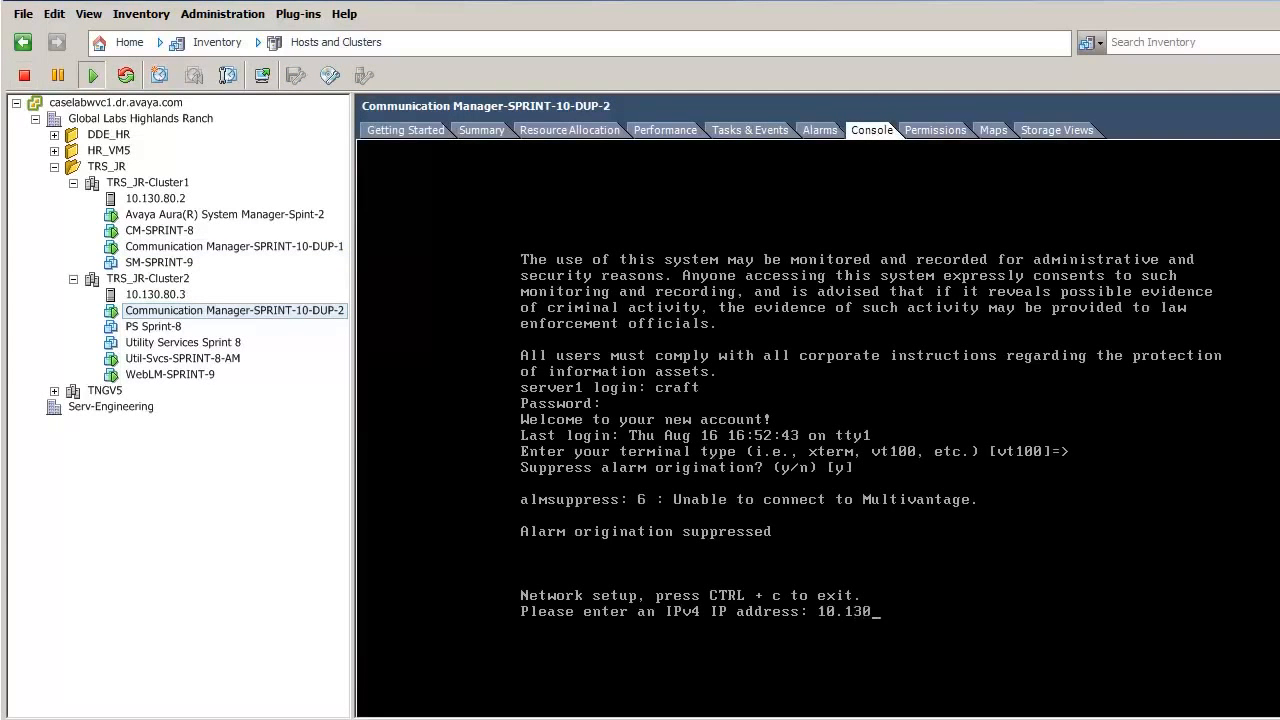
type(".74.21")
key("Return")
type("255.255")
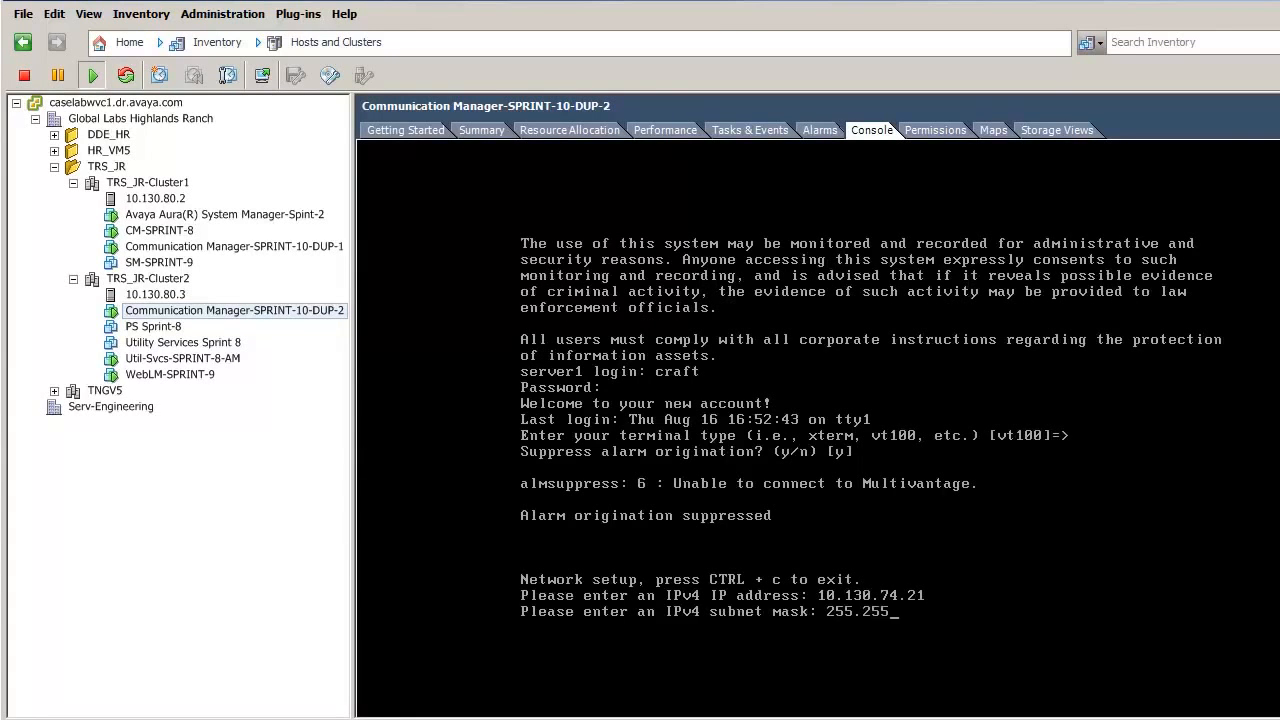
type(".255.0")
key("Return")
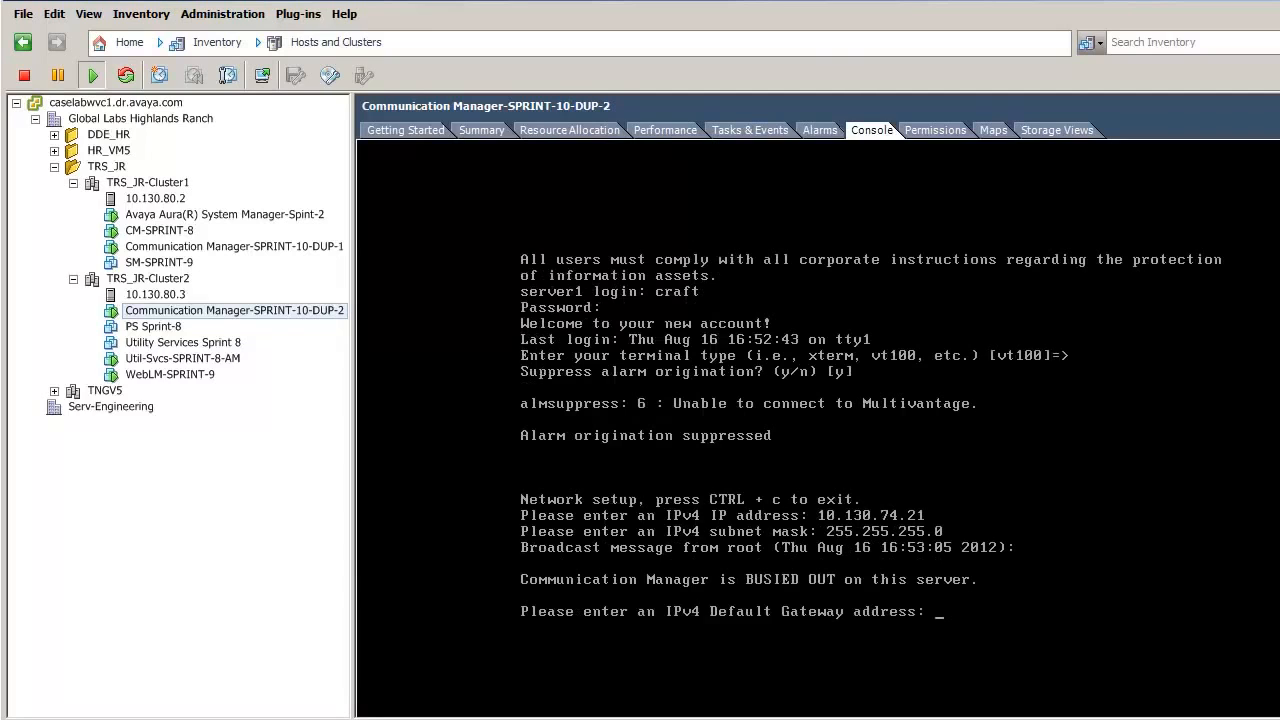
type("10.130.74.1")
key("Return")
type("y")
key("Return")
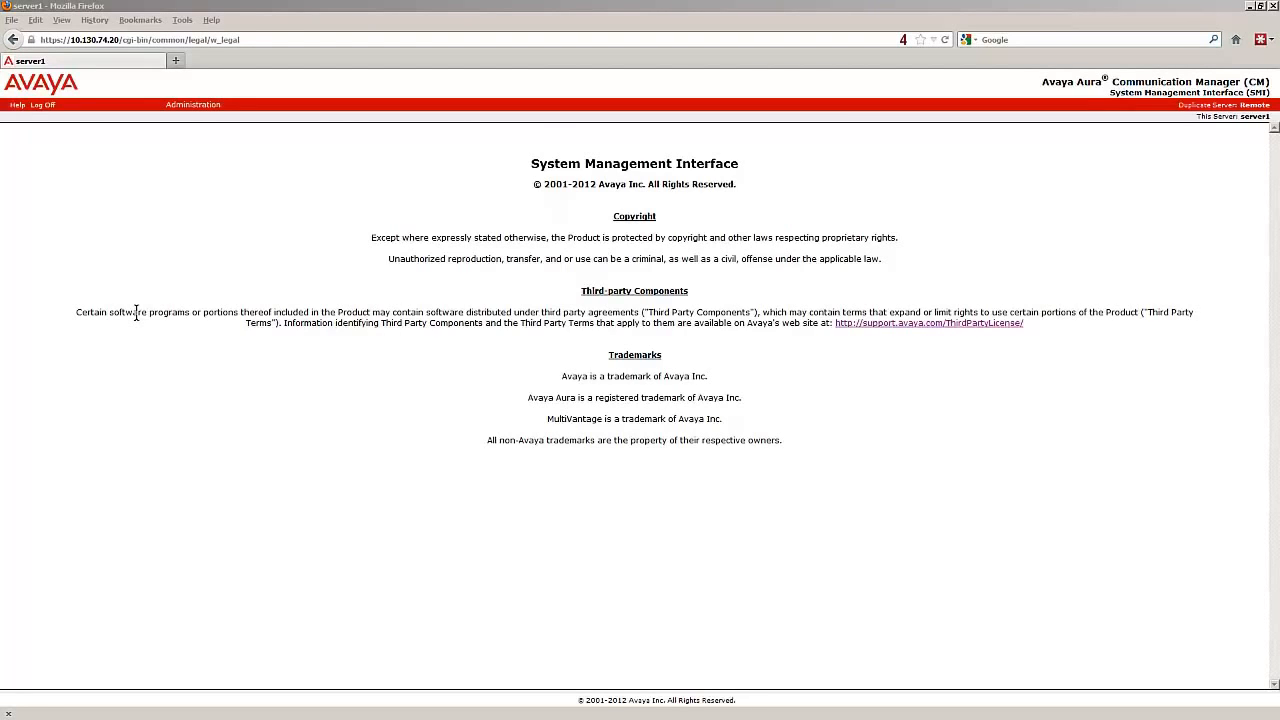
- Go to the Download Files page under Server (Maintenance) administration
left_click(198, 106)
left_click(200, 128)
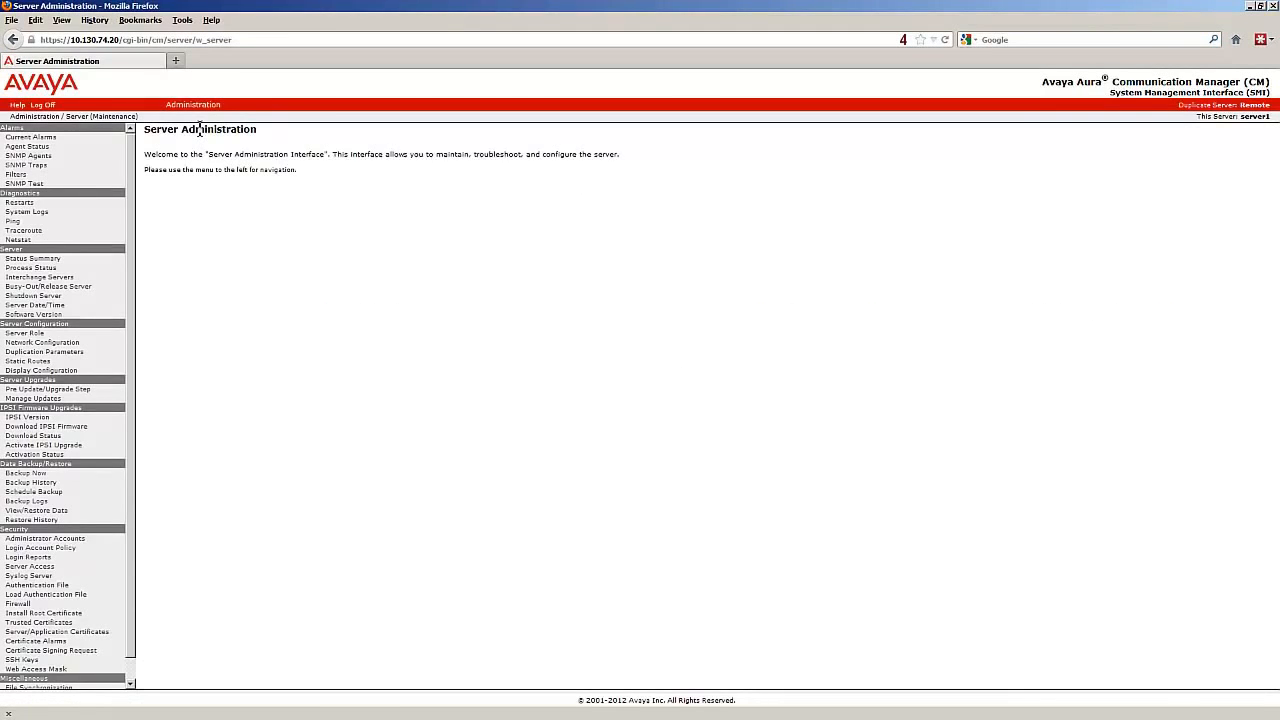
scroll(40, 670, "down", 1)
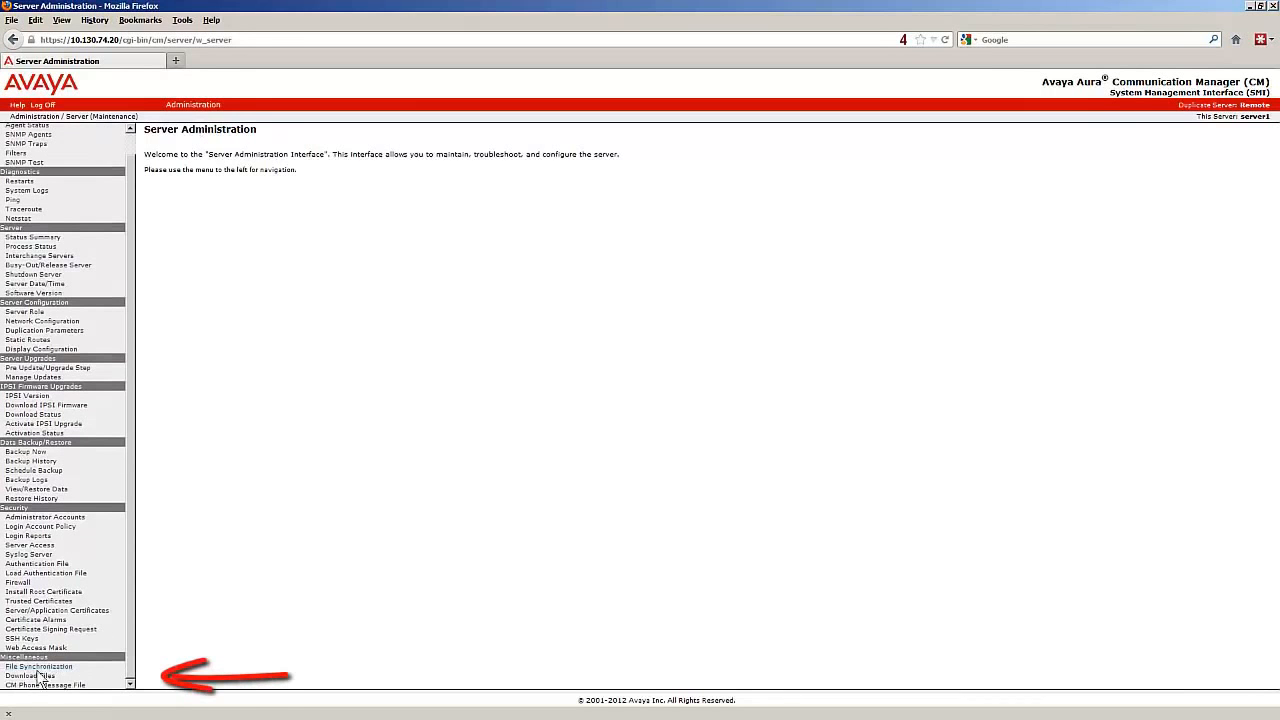
left_click(36, 680)
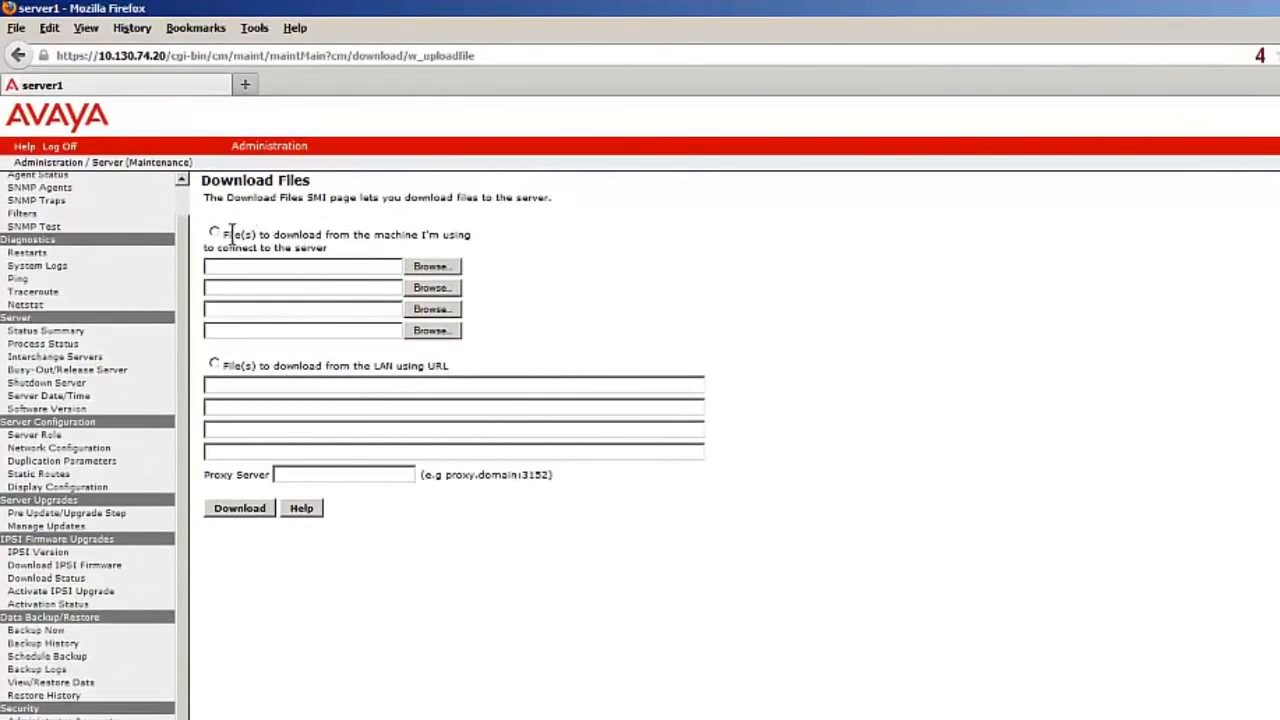
- Upload 02.0.823.0-19935.tar from the local machine to the server, then go to Manage Updates
left_click(215, 233)
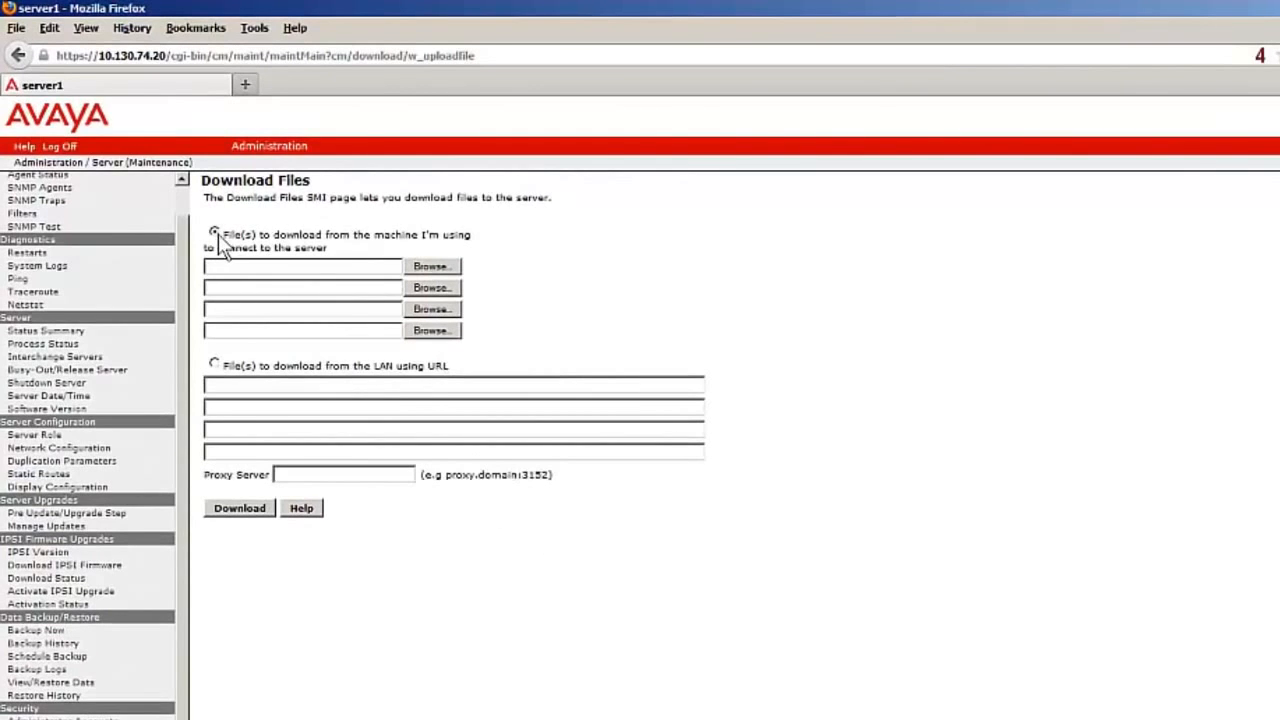
left_click(428, 267)
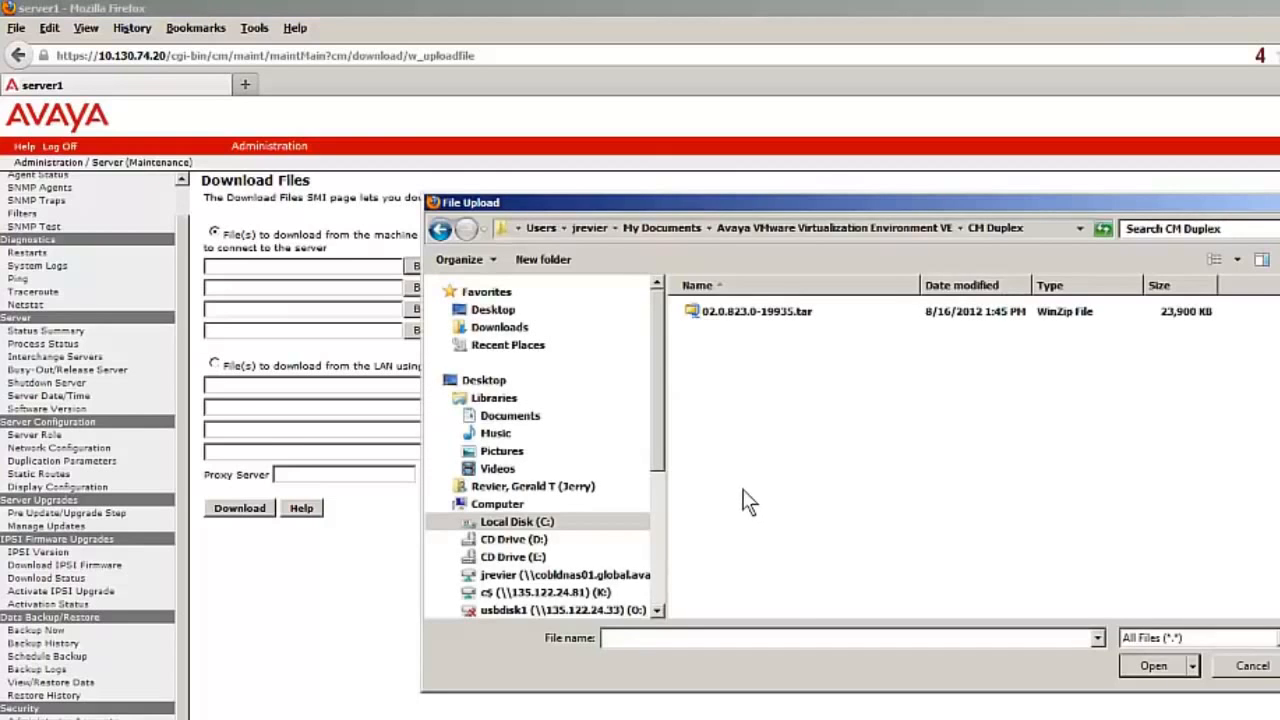
left_click(782, 316)
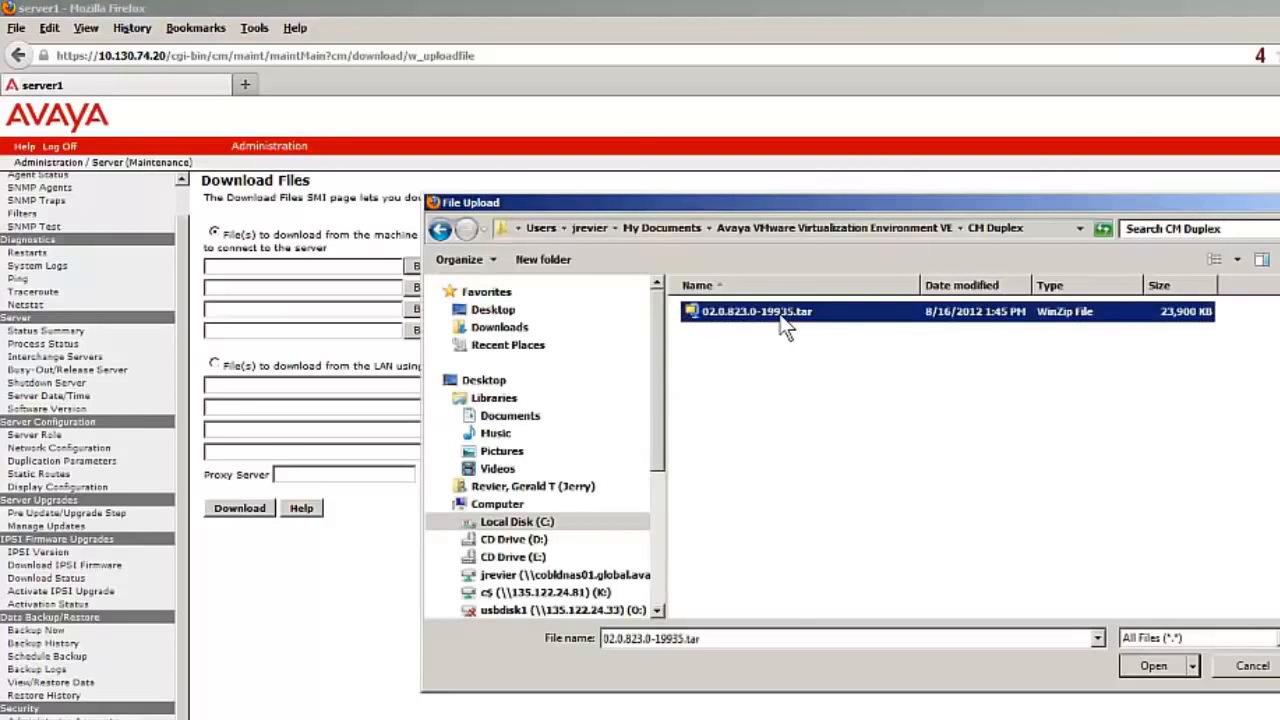
left_click(1158, 666)
left_click(254, 508)
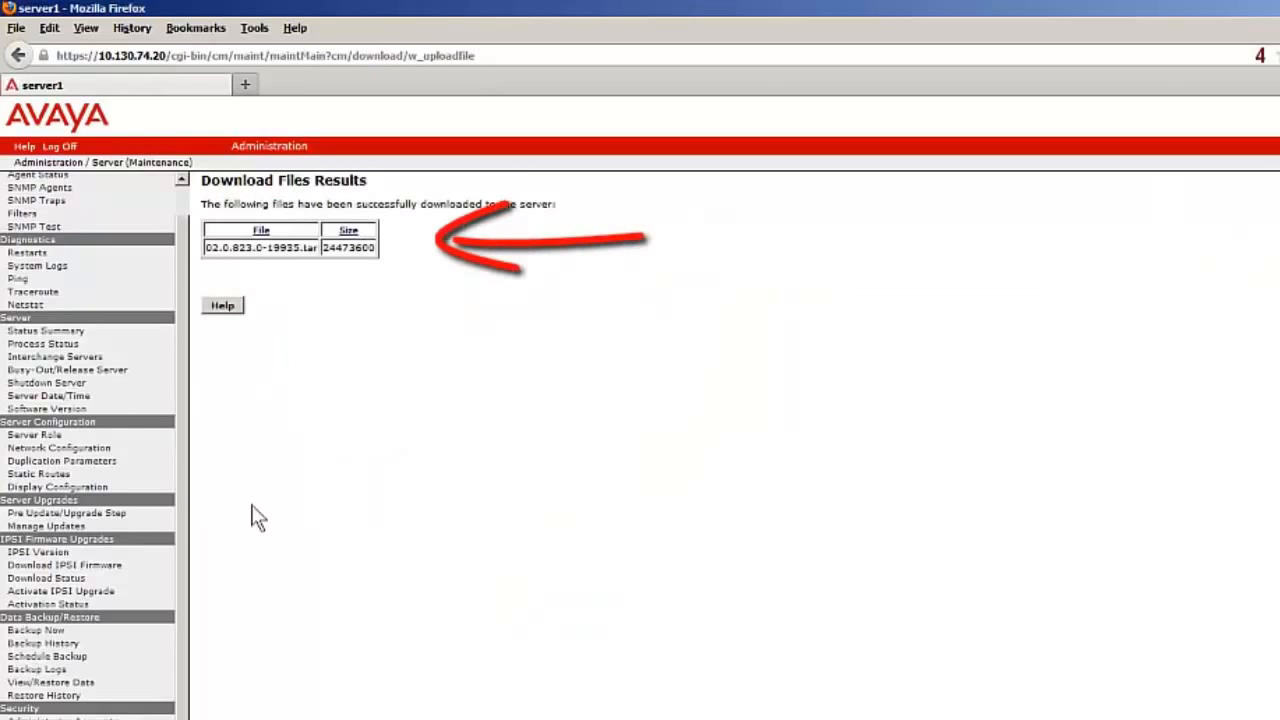
left_click(68, 530)
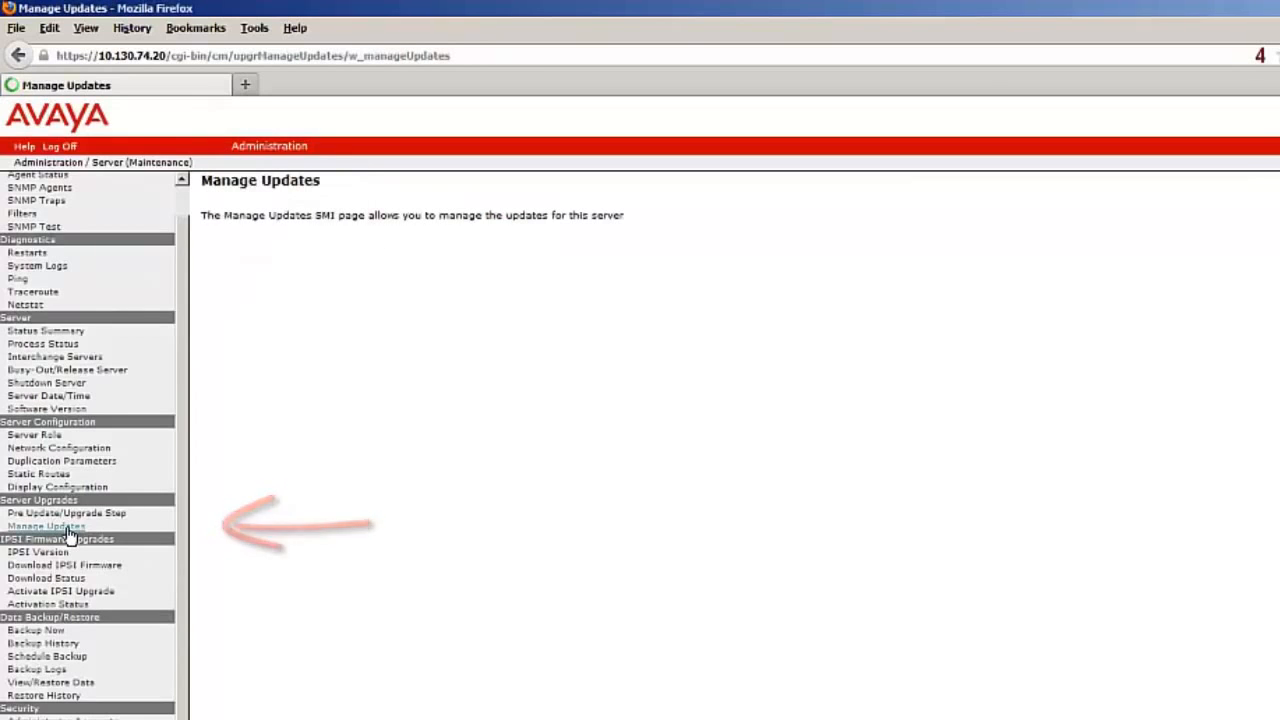
- Unpack update 02.0.823.0-19935, then reselect it and begin its activation
left_click(222, 315)
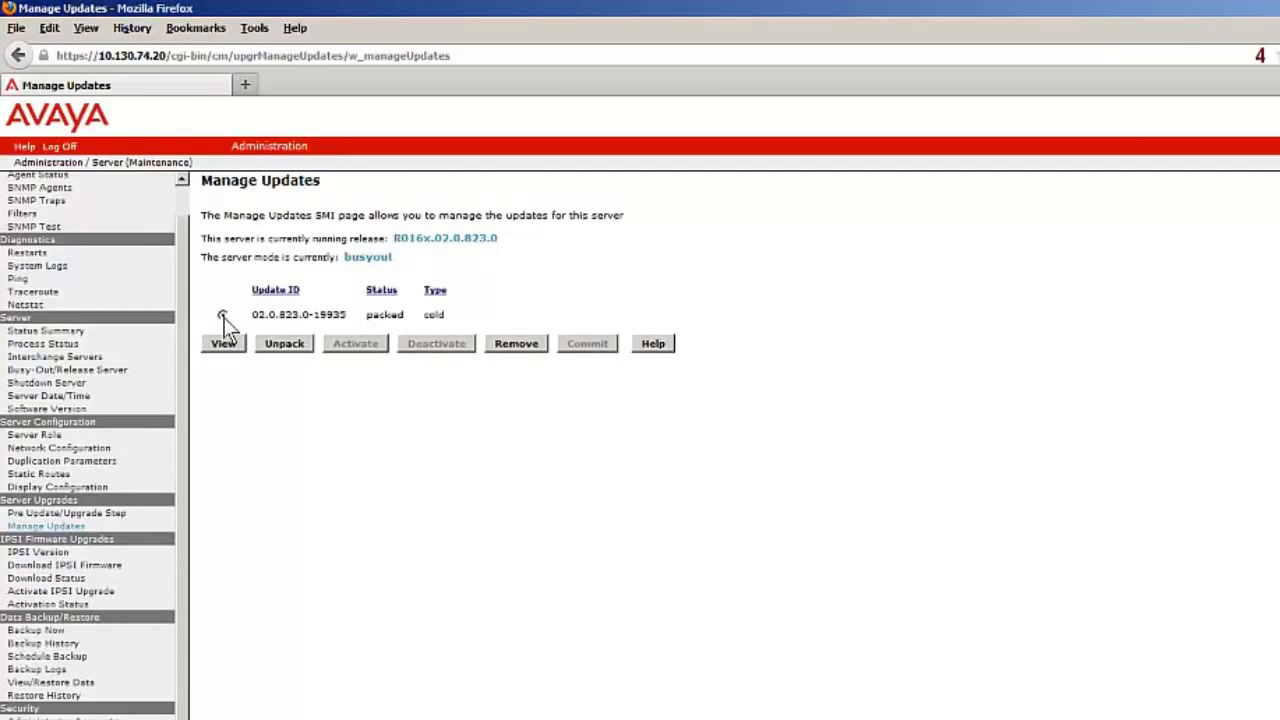
left_click(288, 343)
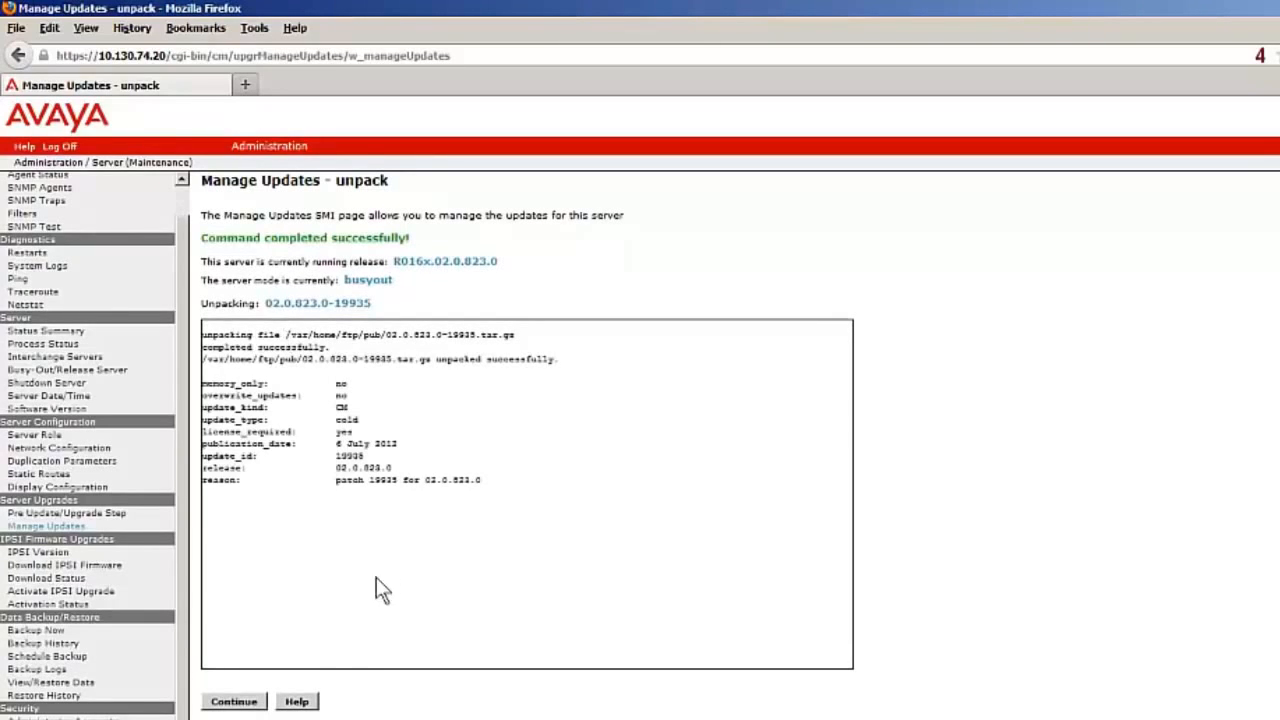
left_click(243, 702)
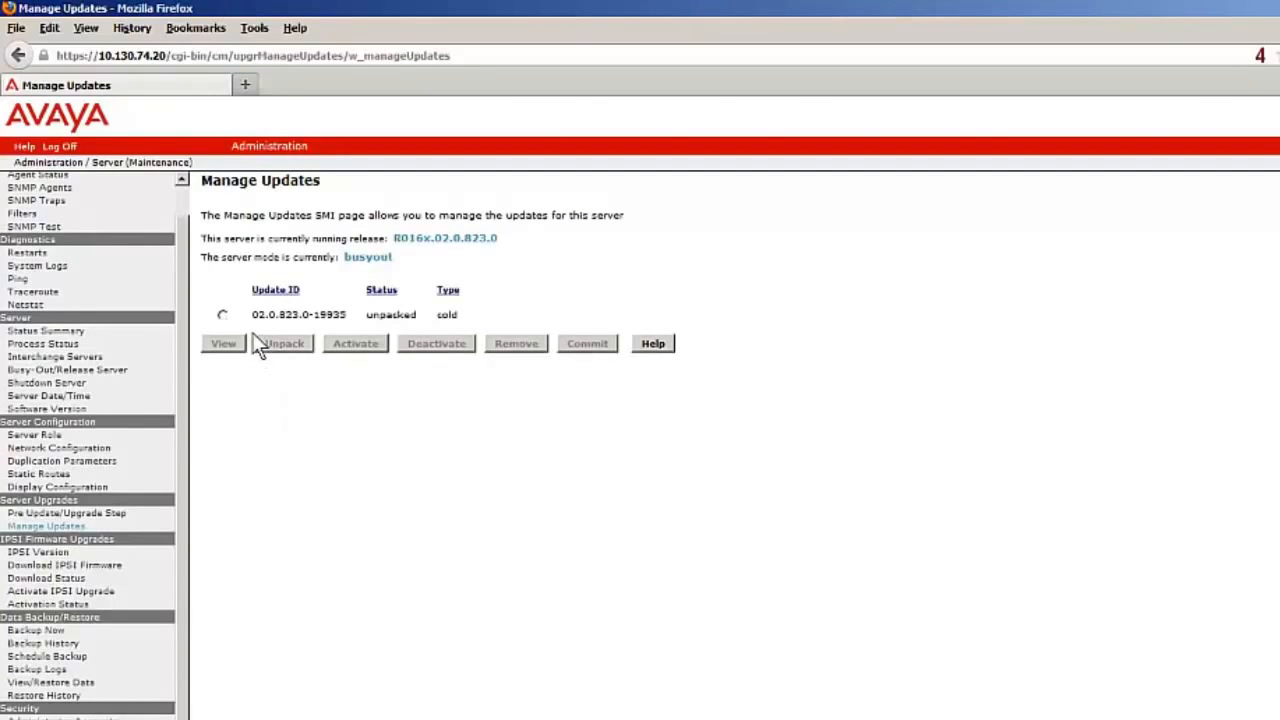
left_click(222, 315)
left_click(351, 343)
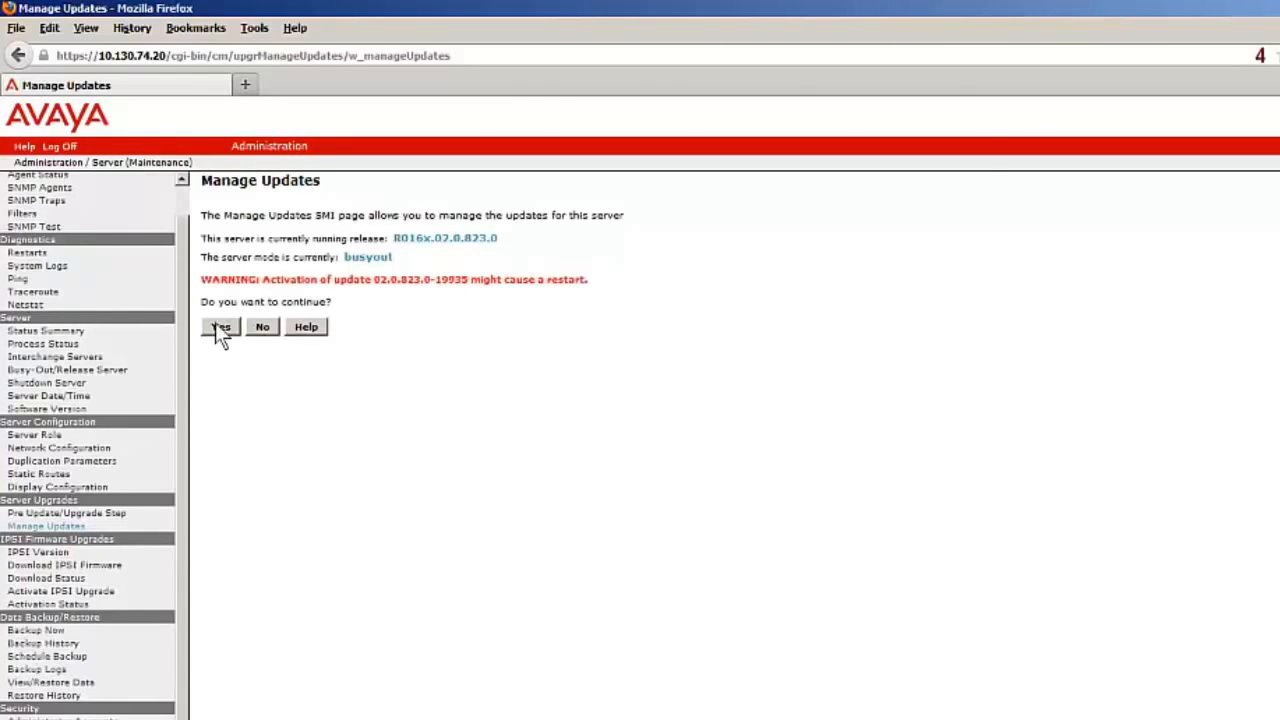
- Confirm the restart warning to activate update 02.0.823.0-19935, then return to the Manage Updates list
left_click(215, 324)
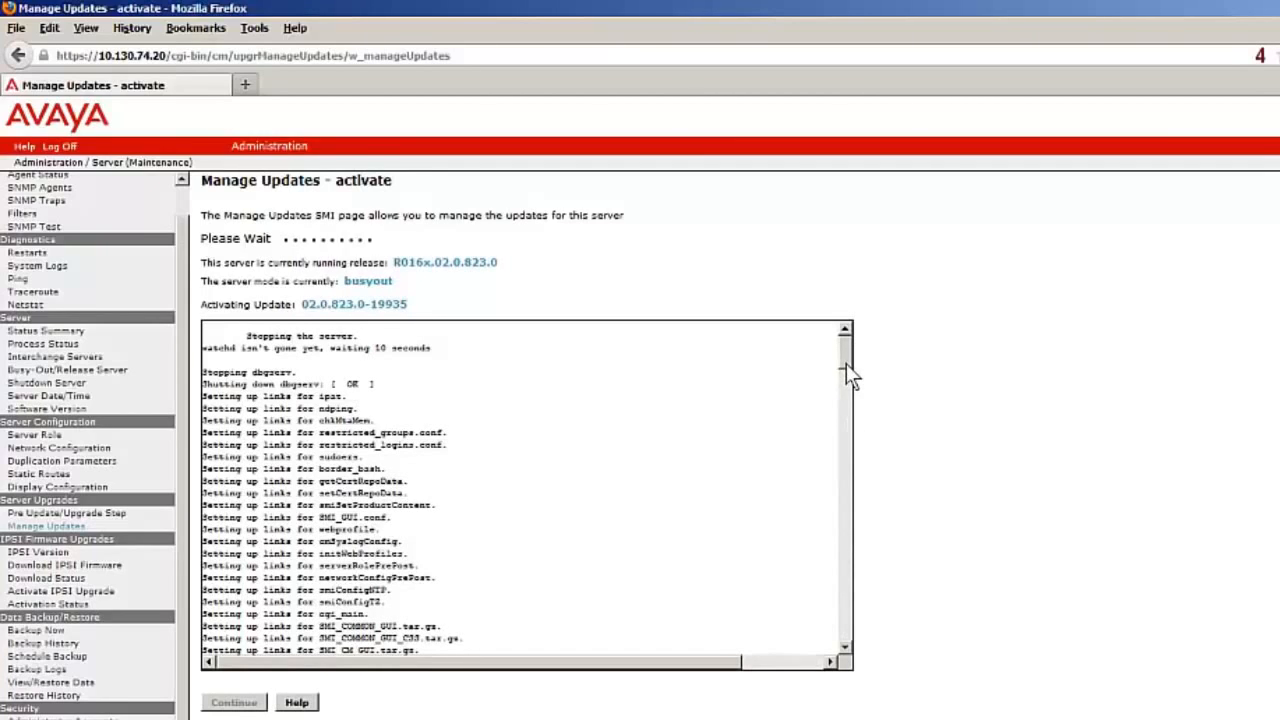
left_click(242, 701)
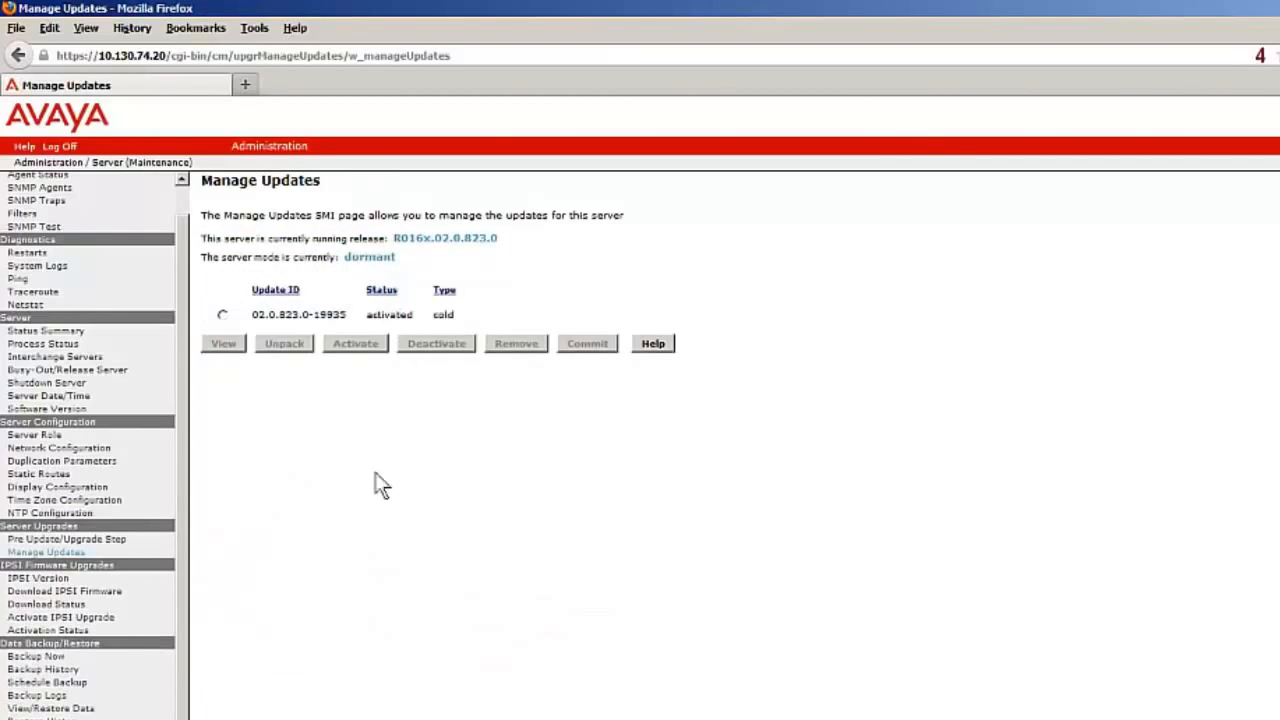